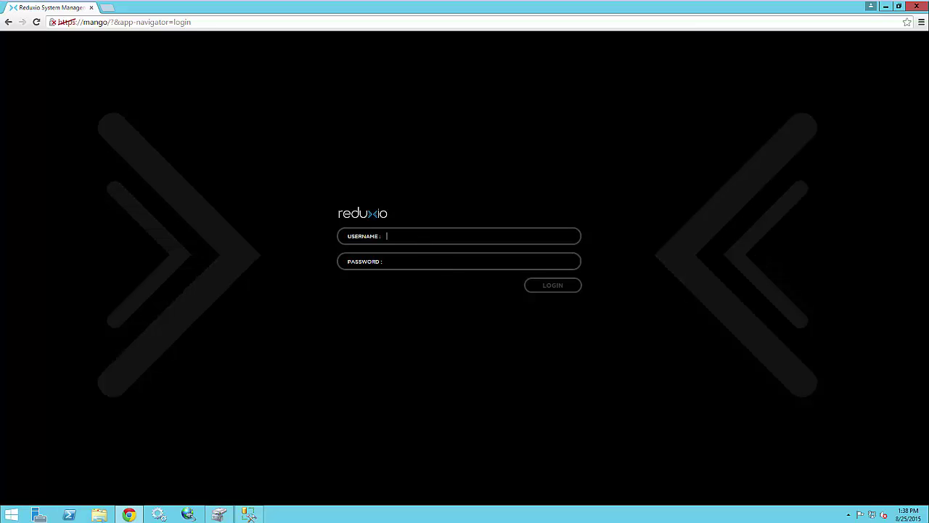
Log in to Reduxio System Manager with the admin username and password.
{"action": "type", "text": "rdxadmin••••••••"}
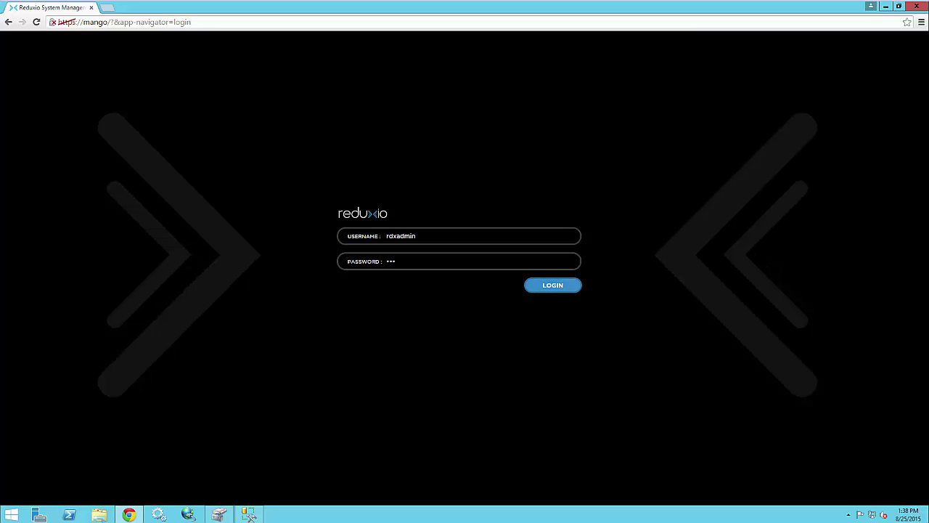
{"action": "key", "text": "Return"}
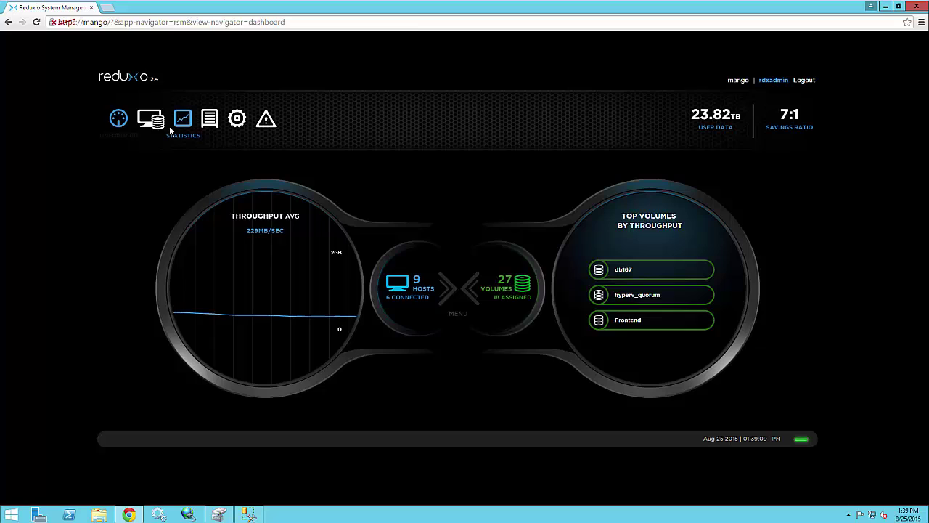
On the Hardware page, inspect the drives in slots 1 and 9, then view the chassis rear panel.
{"action": "left_click", "coordinate": [209, 118]}
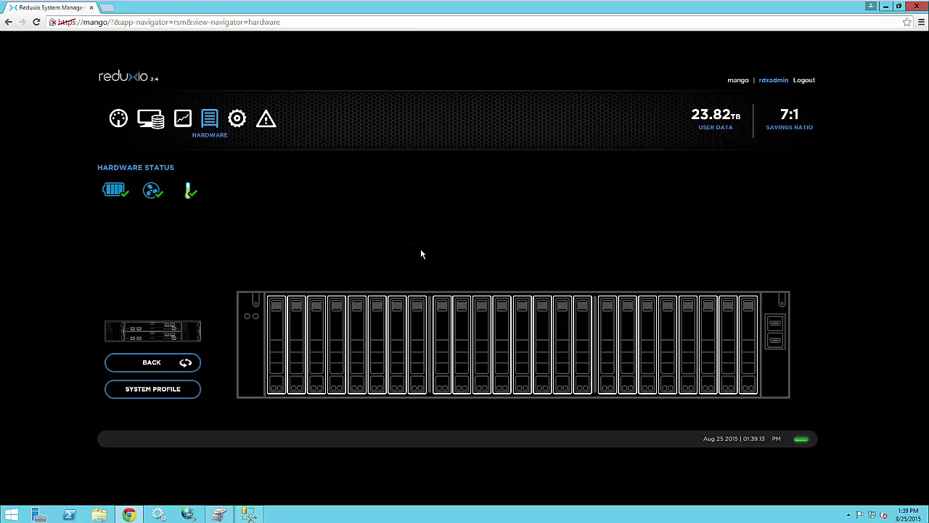
{"action": "left_click", "coordinate": [278, 343]}
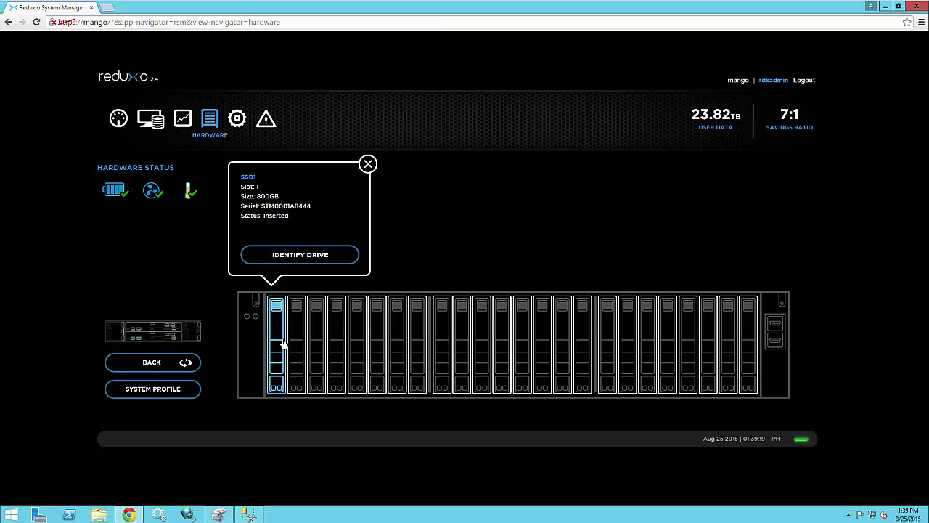
{"action": "left_click", "coordinate": [445, 366]}
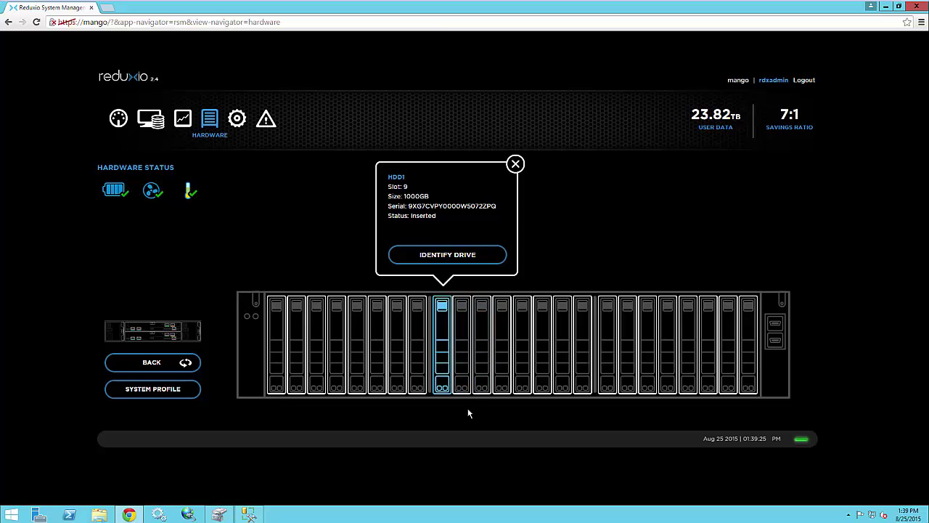
{"action": "left_click", "coordinate": [161, 364]}
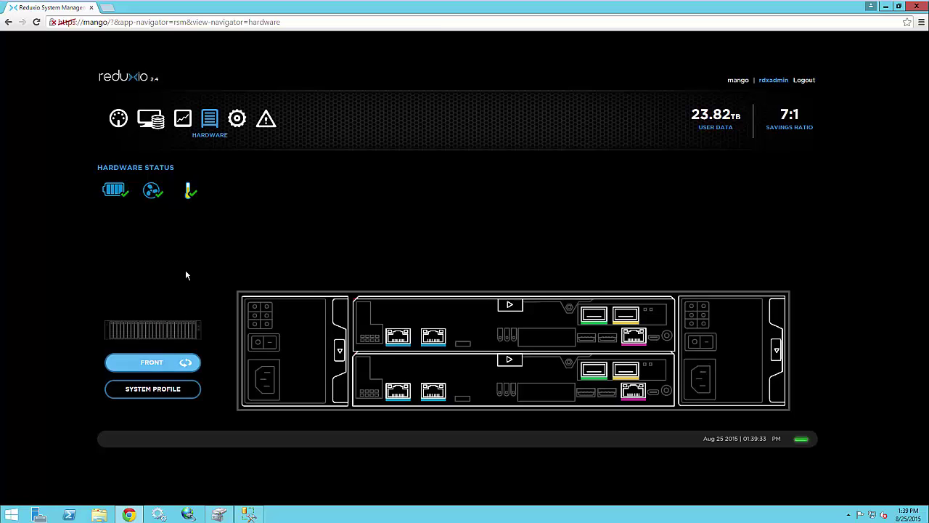
Review tiering totals for the last 7 days and the performance charts, then go to Hosts & Volumes.
{"action": "left_click", "coordinate": [179, 122]}
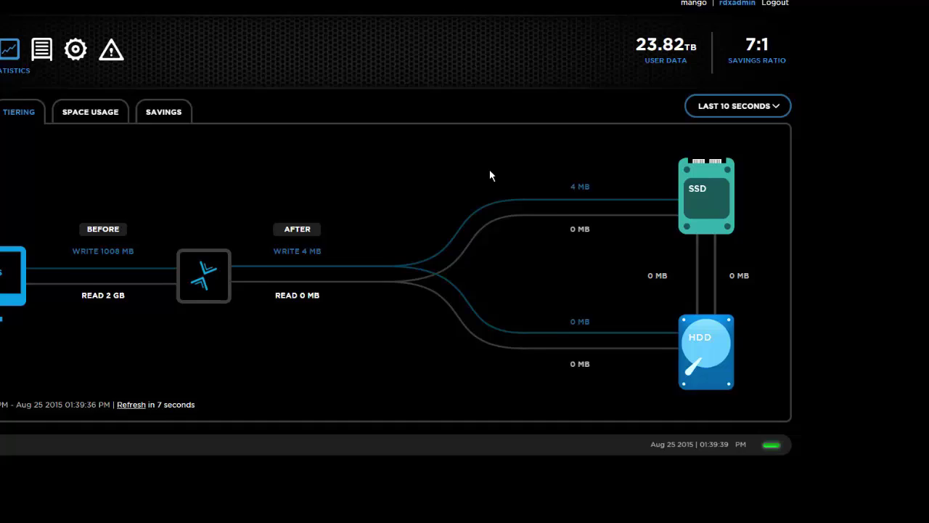
{"action": "left_click", "coordinate": [694, 53]}
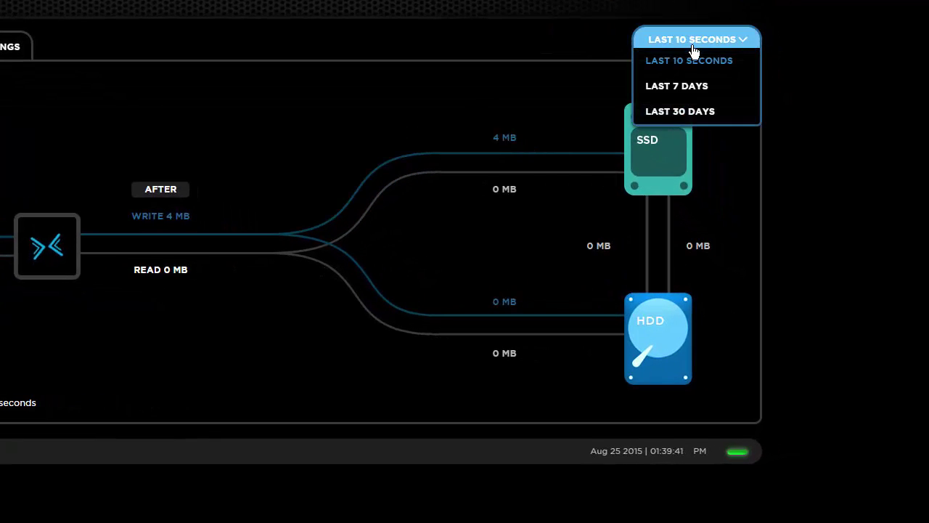
{"action": "left_click", "coordinate": [695, 87]}
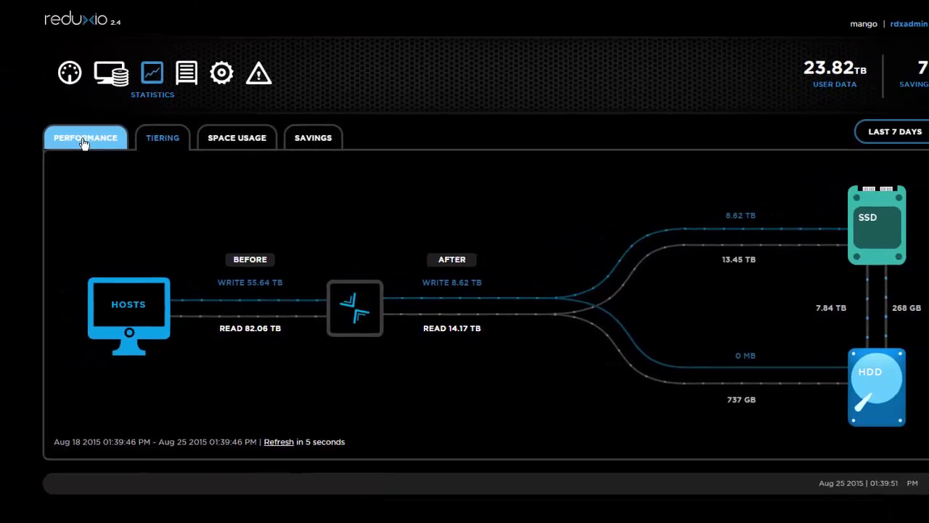
{"action": "left_click", "coordinate": [83, 143]}
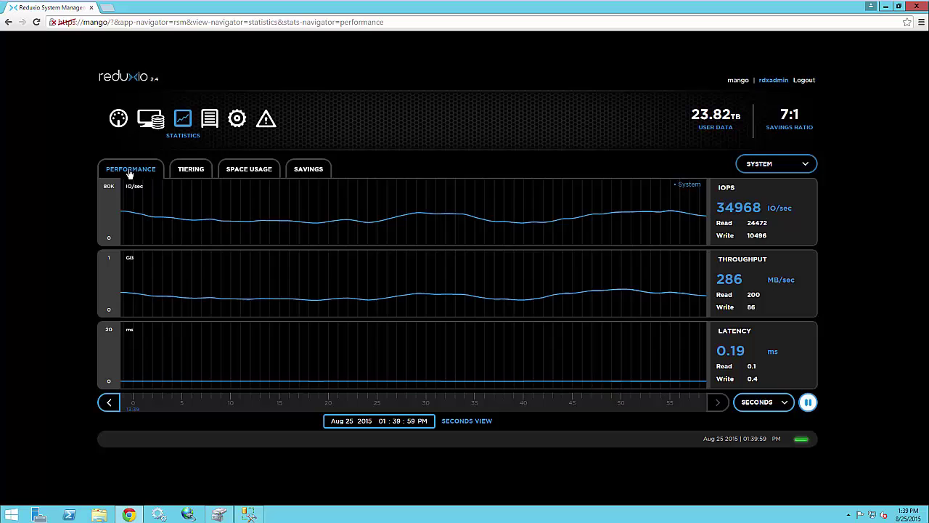
{"action": "left_click", "coordinate": [154, 128]}
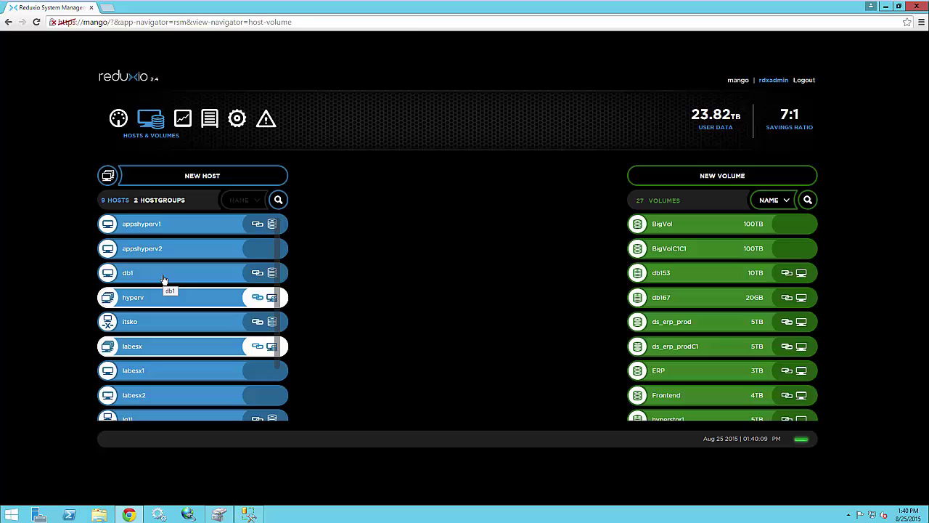
Check that host db1 has the ERP and Frontend volumes as LUN 1 and 2, then switch to Disk Management.
{"action": "left_click", "coordinate": [164, 279]}
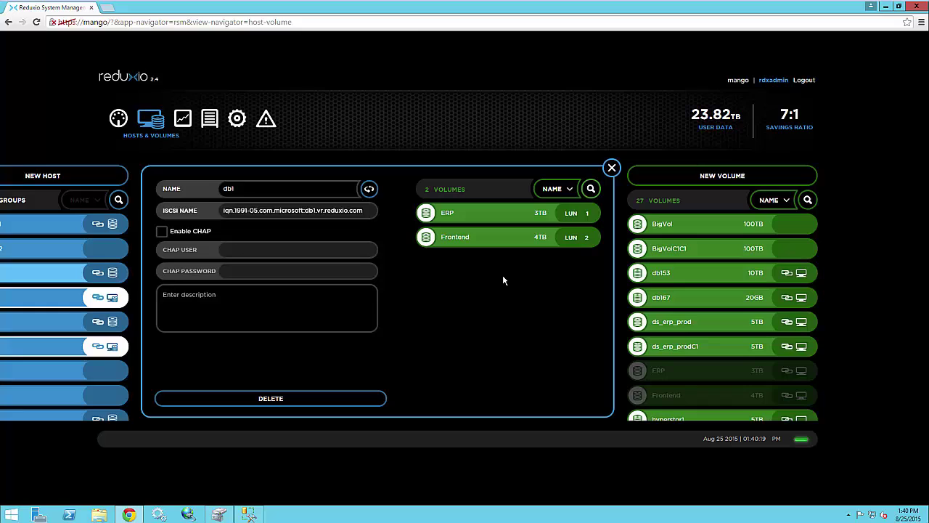
{"action": "mouse_move", "coordinate": [499, 217]}
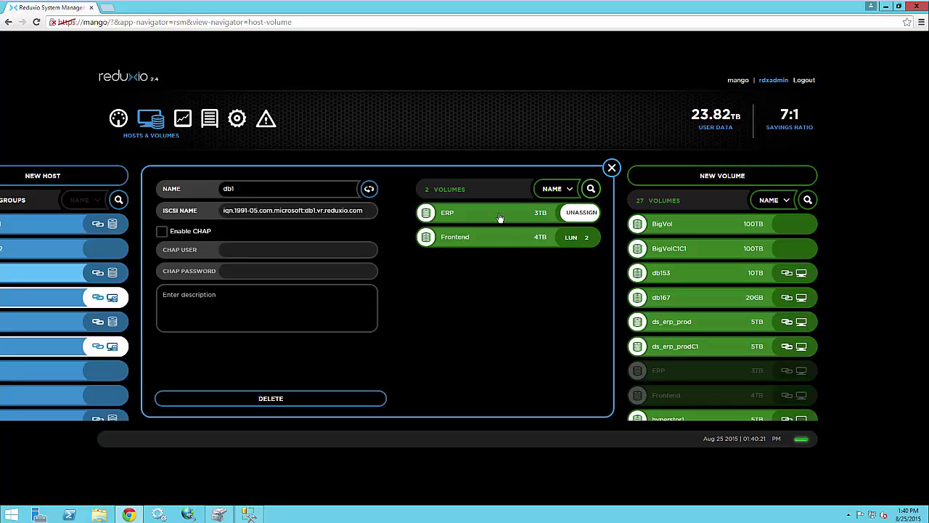
{"action": "mouse_move", "coordinate": [494, 240]}
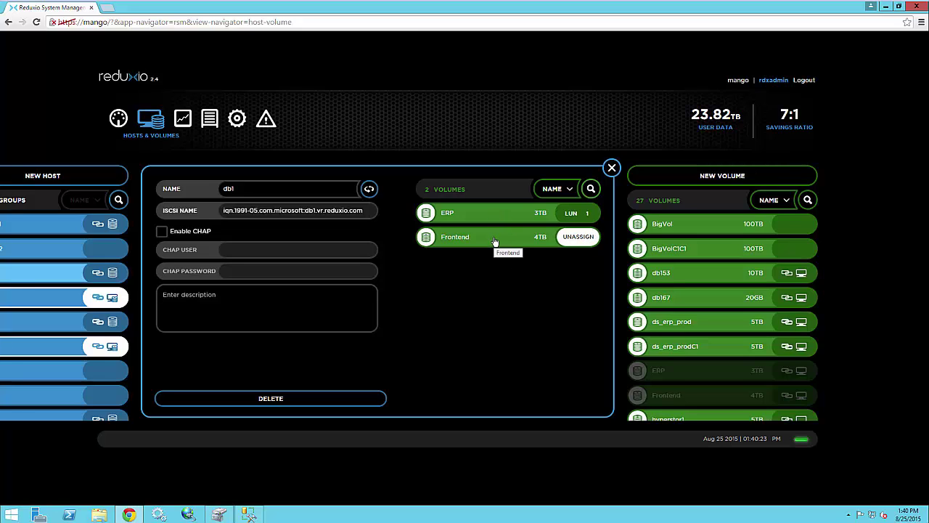
{"action": "left_click", "coordinate": [218, 515]}
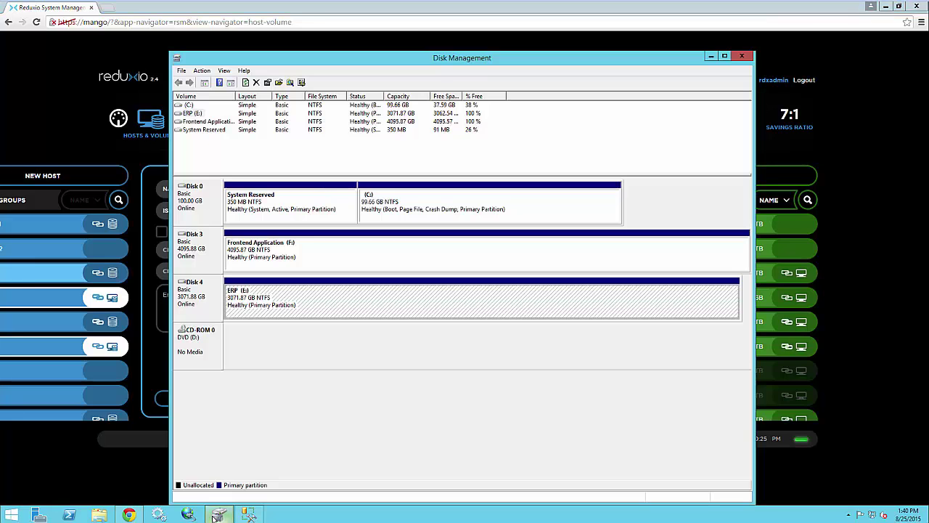
Explore the ERP (E:) partition and open its ERP folder with the ERP and ERP_log files.
{"action": "right_click", "coordinate": [321, 307]}
{"action": "left_click", "coordinate": [333, 318]}
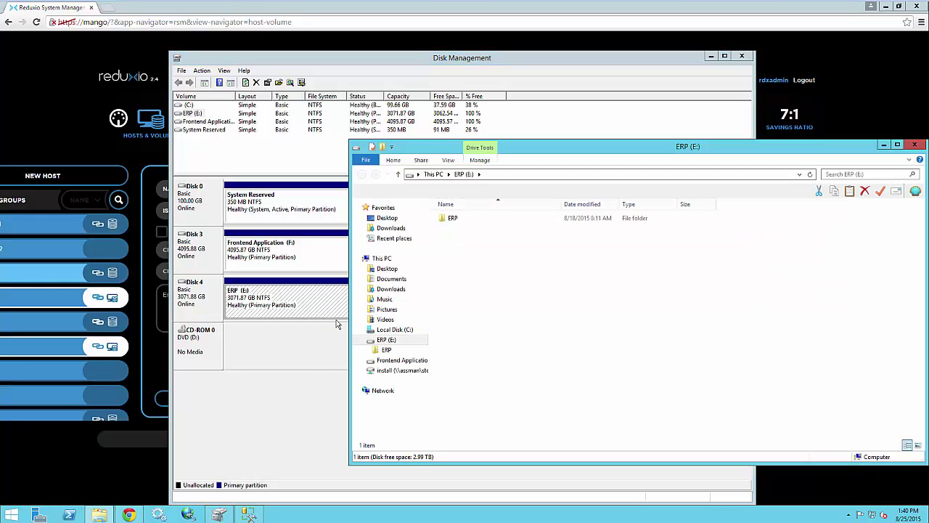
{"action": "double_click", "coordinate": [451, 217]}
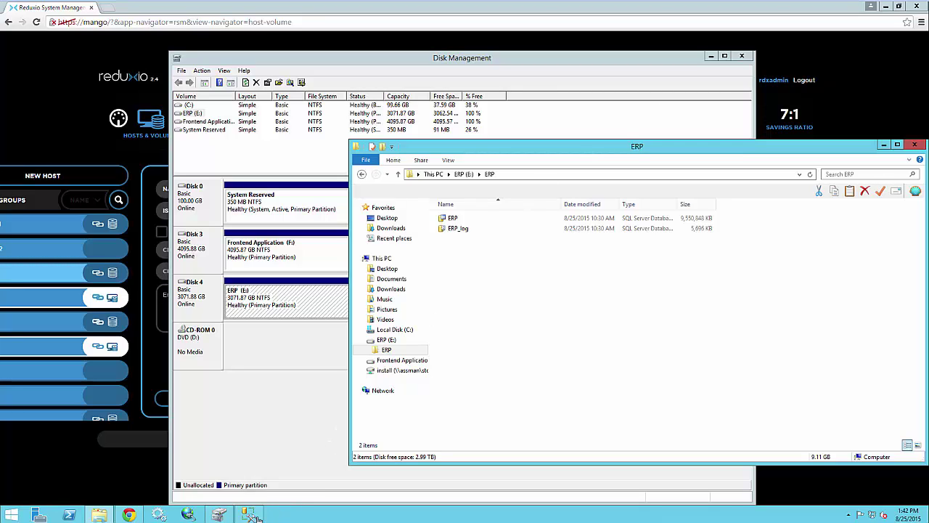
Review the running ERP_Workload.sql script in SSMS, then switch to the ERP_Select.sql results.
{"action": "mouse_move", "coordinate": [249, 515]}
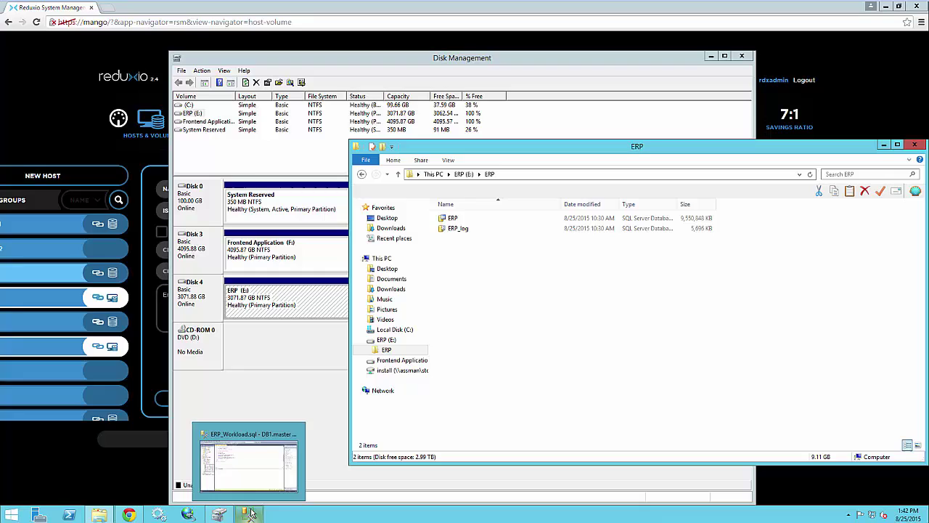
{"action": "left_click", "coordinate": [252, 479]}
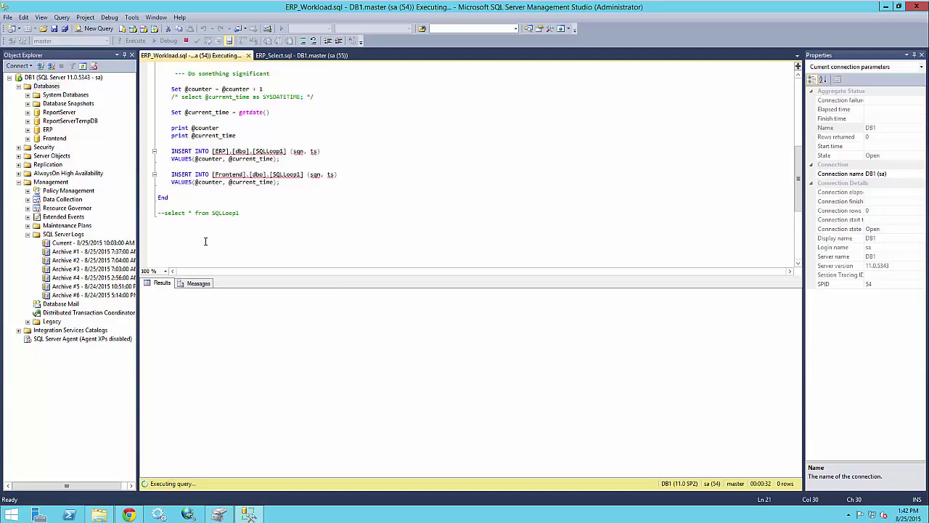
{"action": "scroll", "coordinate": [205, 241], "scroll_direction": "up", "scroll_amount": 9}
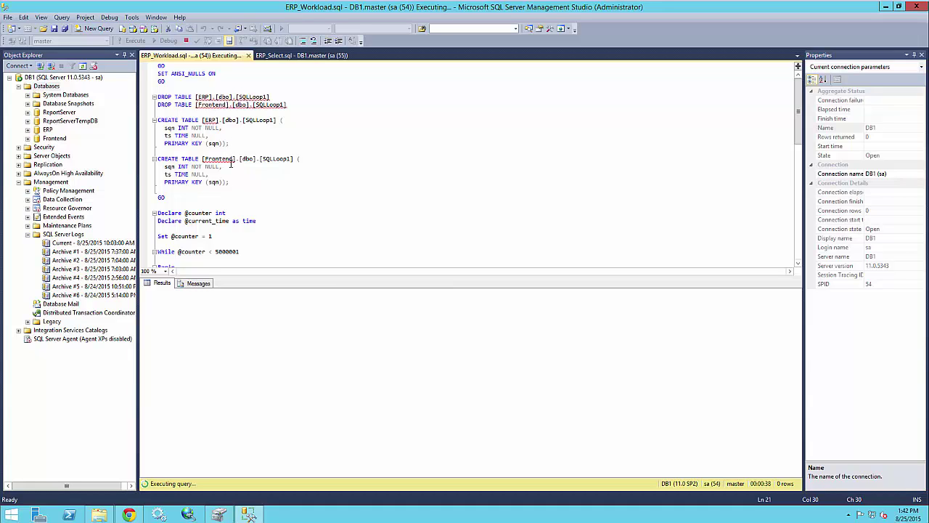
{"action": "scroll", "coordinate": [231, 164], "scroll_direction": "down", "scroll_amount": 5}
{"action": "scroll", "coordinate": [231, 164], "scroll_direction": "down", "scroll_amount": 2}
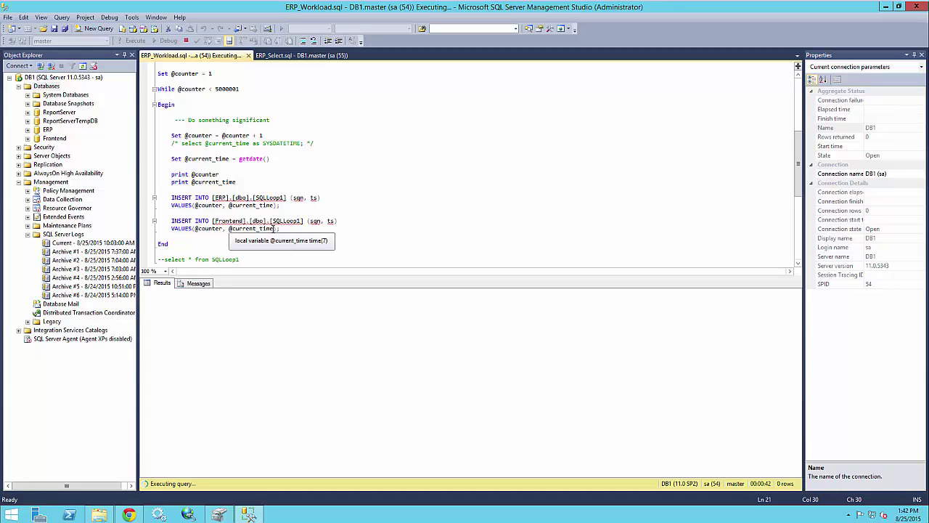
{"action": "left_click", "coordinate": [290, 56]}
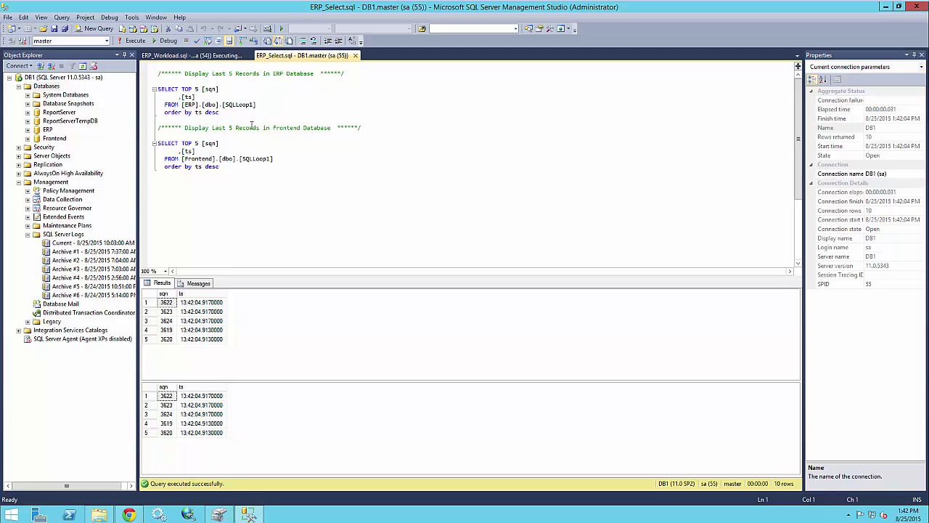
Rerun the select query repeatedly until the newest records reach sqn 54656 (ERP) and 54665 (Frontend).
{"action": "left_click", "coordinate": [255, 336]}
{"action": "key", "text": "F5"}
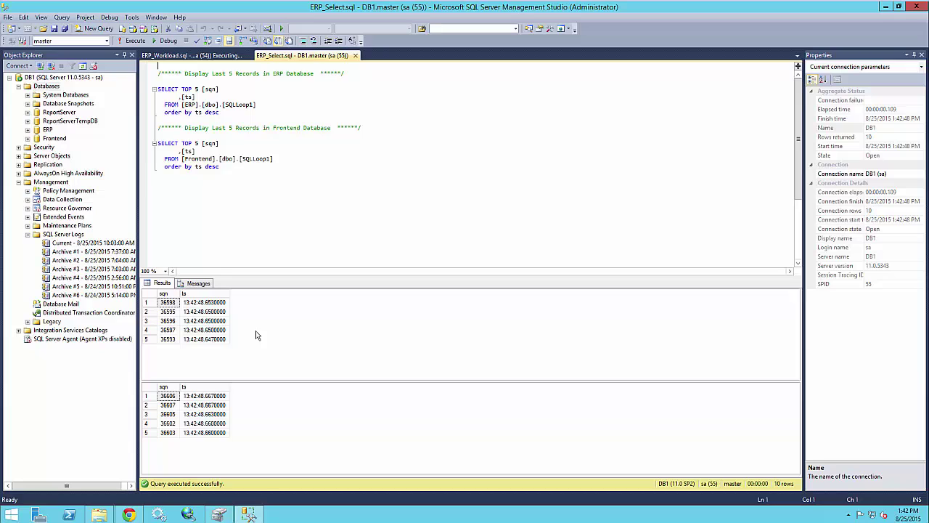
{"action": "key", "text": "F5"}
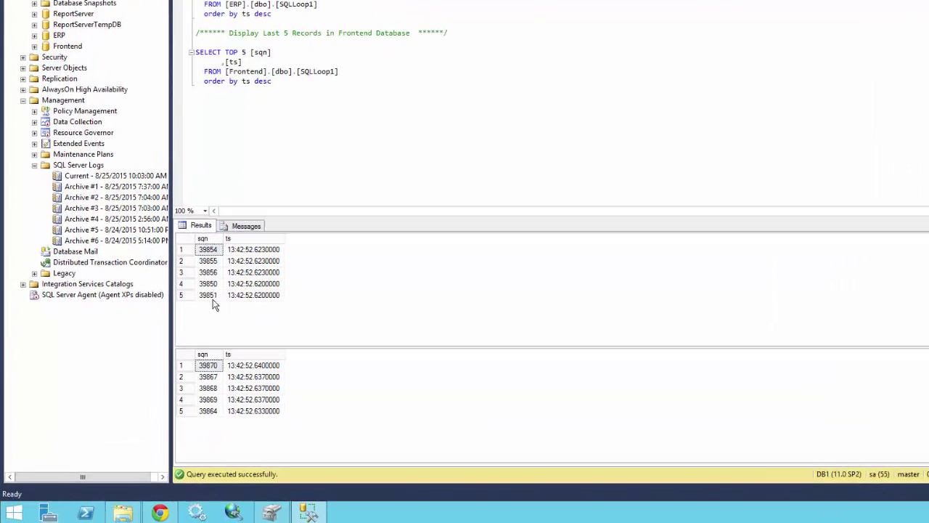
{"action": "key", "text": "F5"}
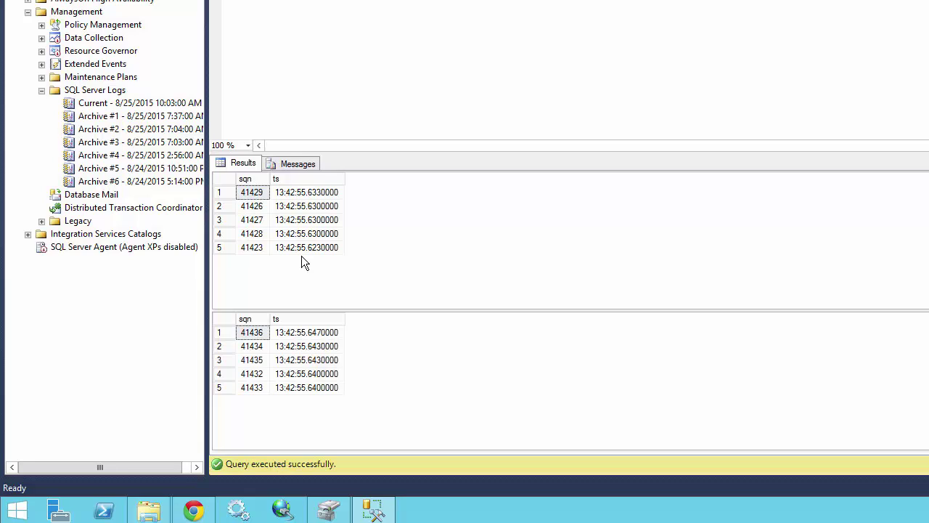
{"action": "key", "text": "F5"}
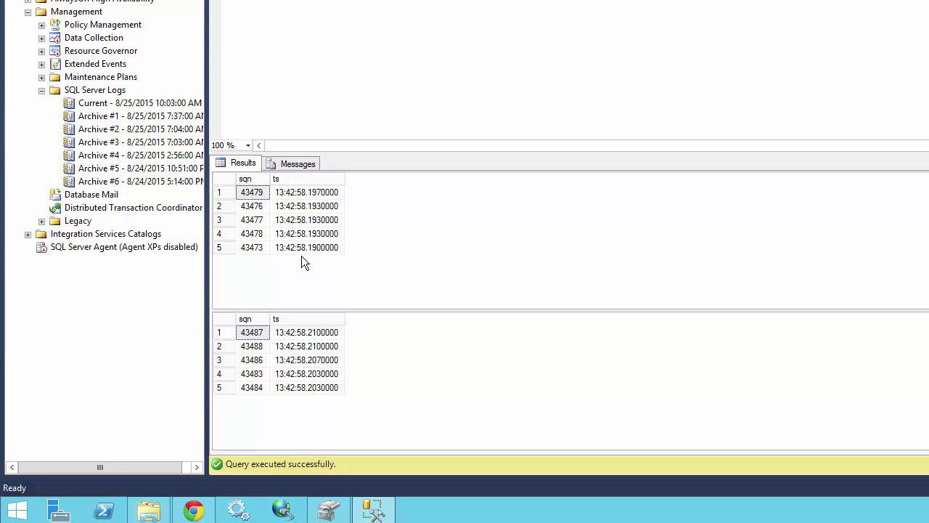
{"action": "key", "text": "F5"}
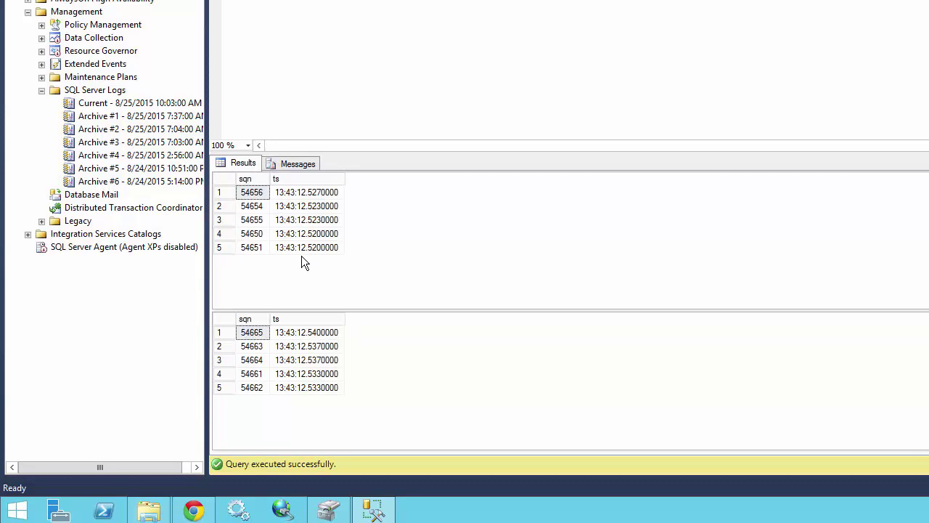
Quick-format the ERP (E:) volume in Disk Management, forcing it even though it is in use.
{"action": "left_click", "coordinate": [328, 509]}
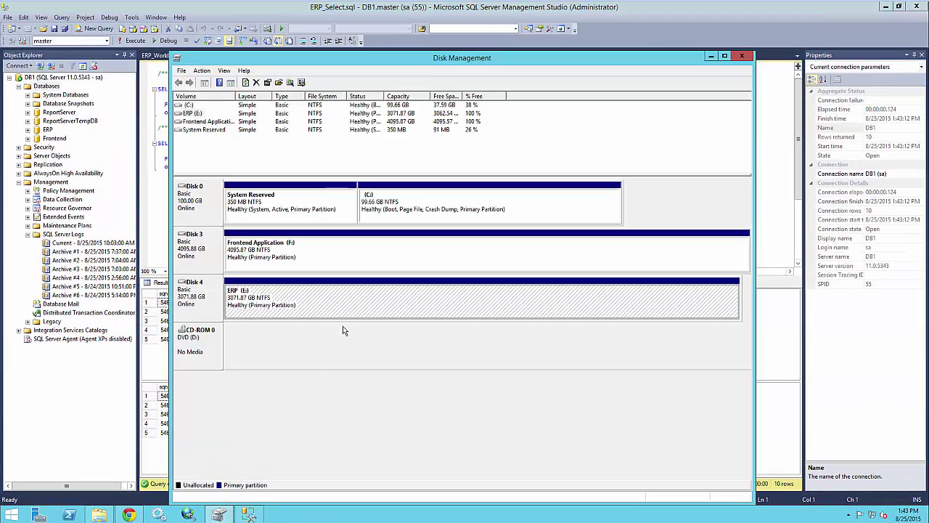
{"action": "right_click", "coordinate": [296, 306]}
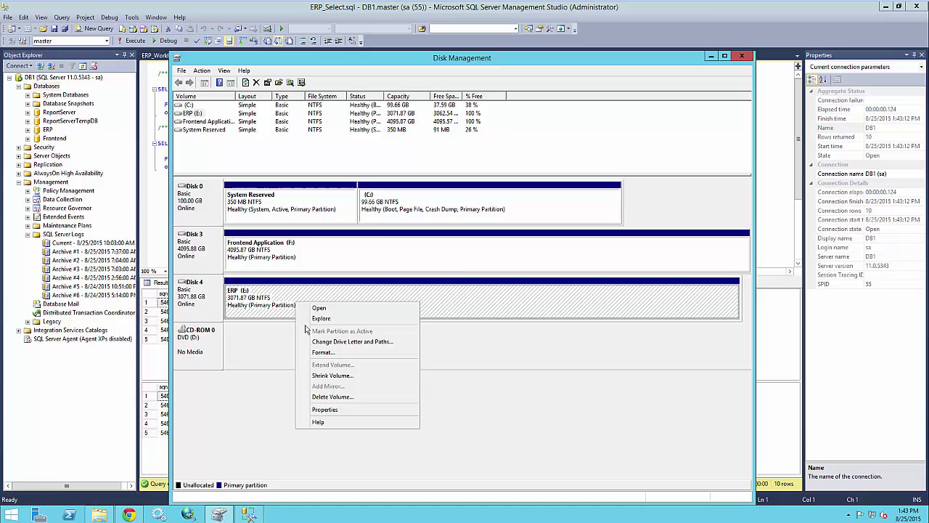
{"action": "left_click", "coordinate": [332, 354]}
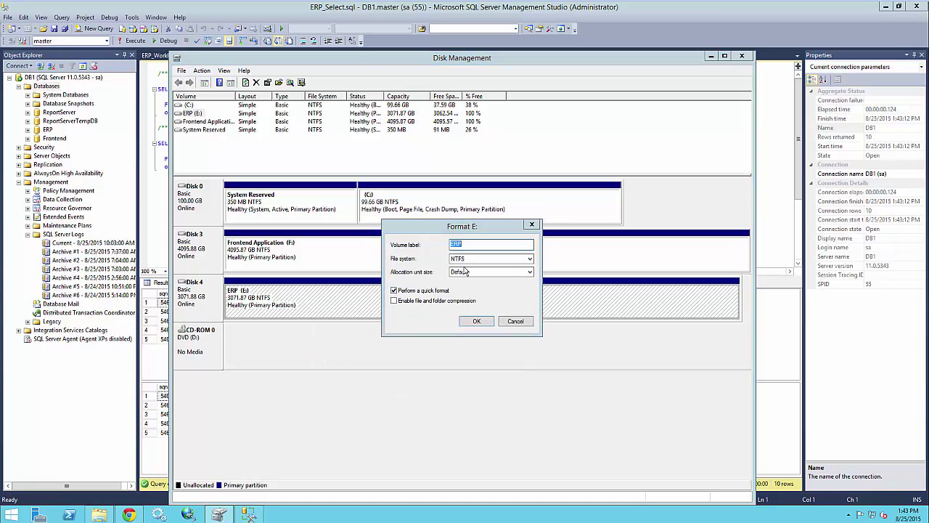
{"action": "left_click", "coordinate": [473, 321]}
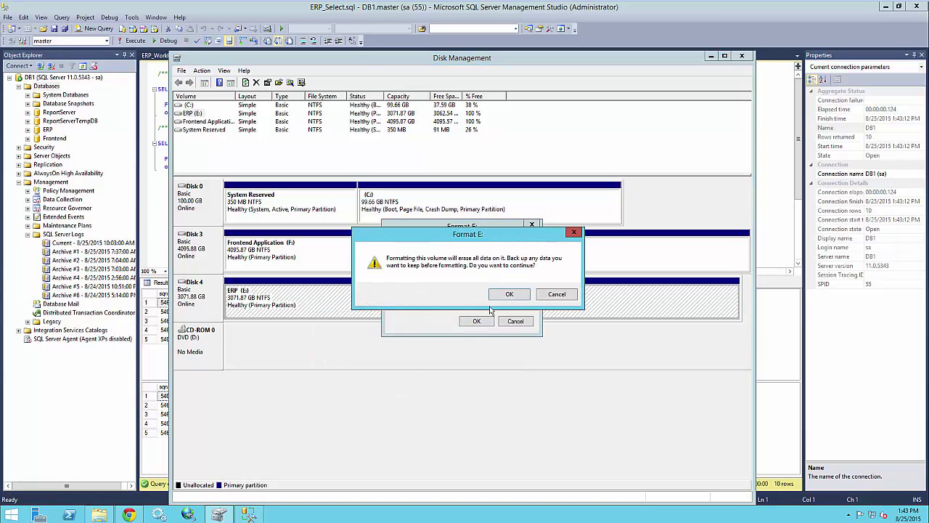
{"action": "left_click", "coordinate": [508, 295]}
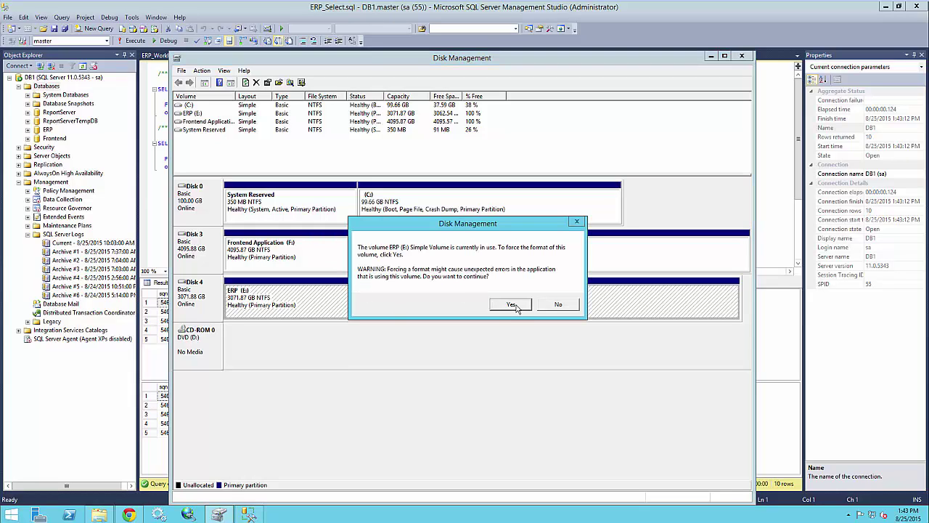
{"action": "left_click", "coordinate": [512, 305]}
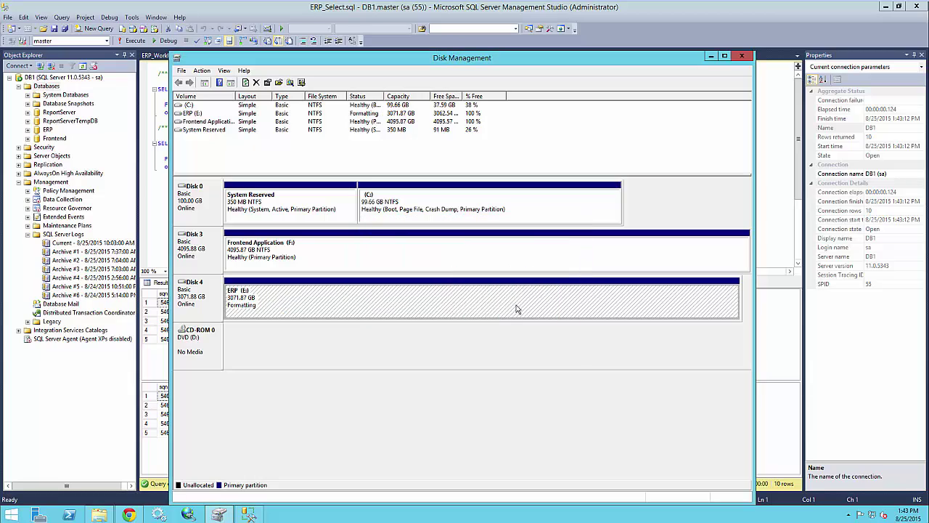
Quick-format the Frontend Application (F:) volume as NTFS, forcing it even though it is in use.
{"action": "right_click", "coordinate": [323, 251]}
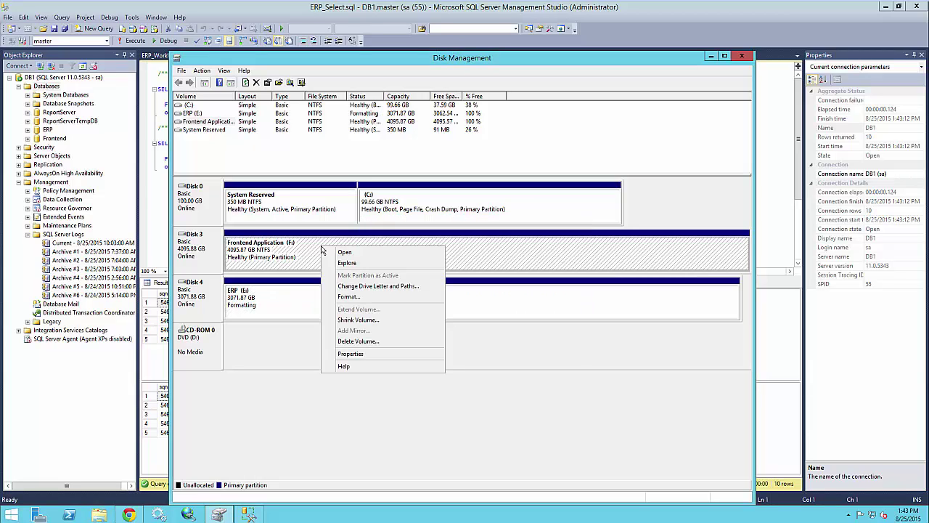
{"action": "left_click", "coordinate": [368, 297]}
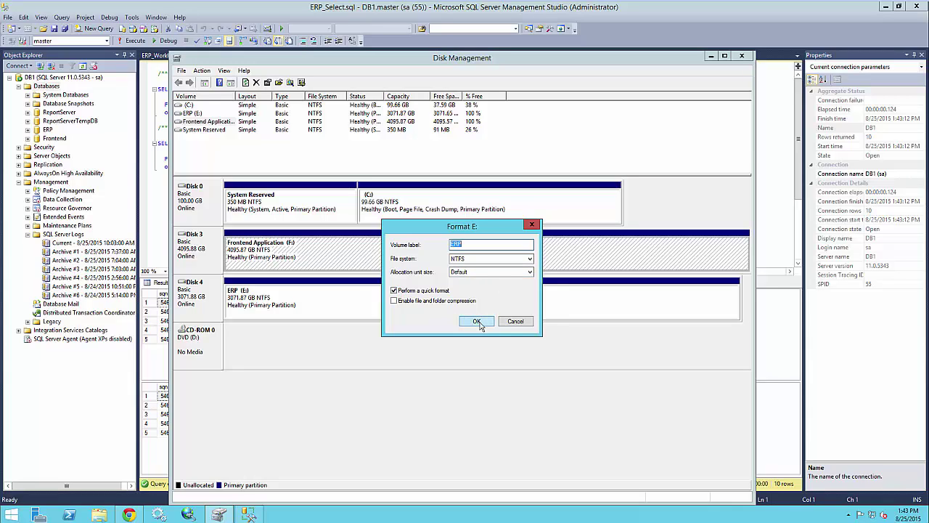
{"action": "left_click", "coordinate": [507, 324]}
{"action": "right_click", "coordinate": [321, 253]}
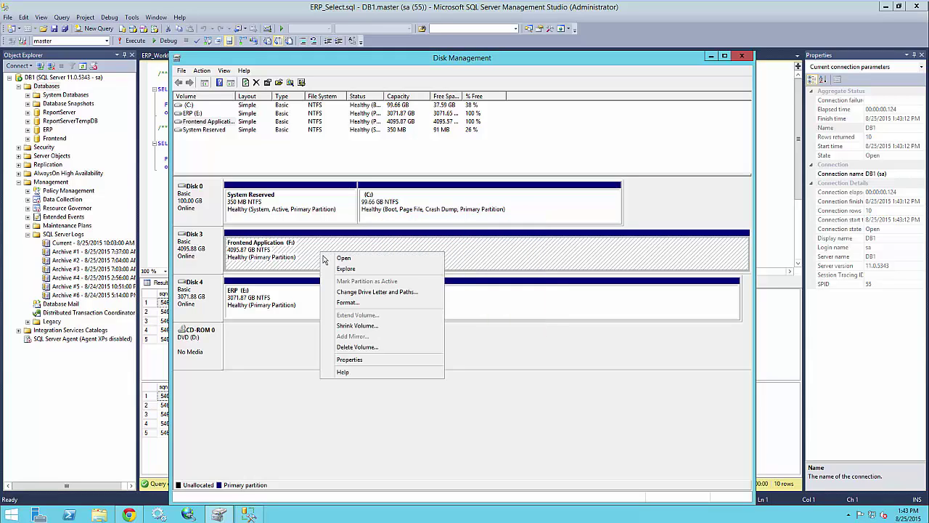
{"action": "left_click", "coordinate": [347, 302]}
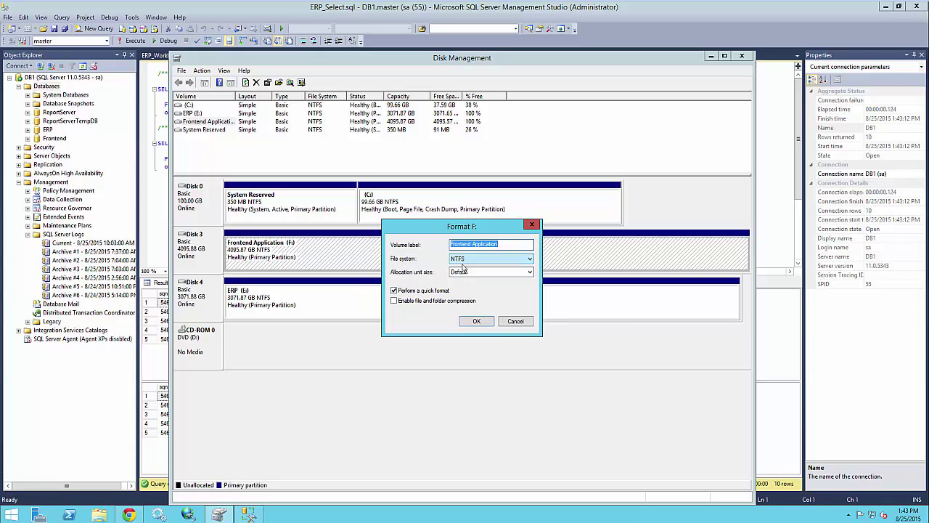
{"action": "left_click", "coordinate": [479, 322]}
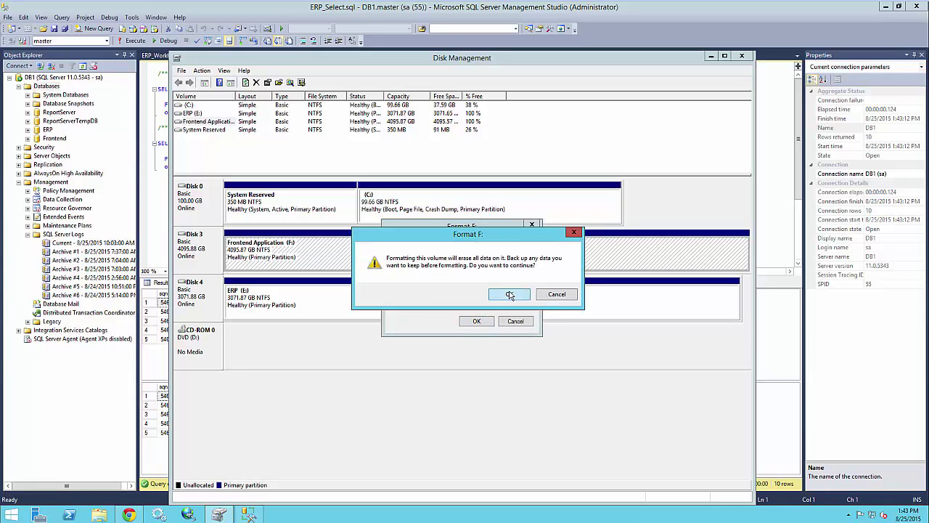
{"action": "left_click", "coordinate": [509, 294]}
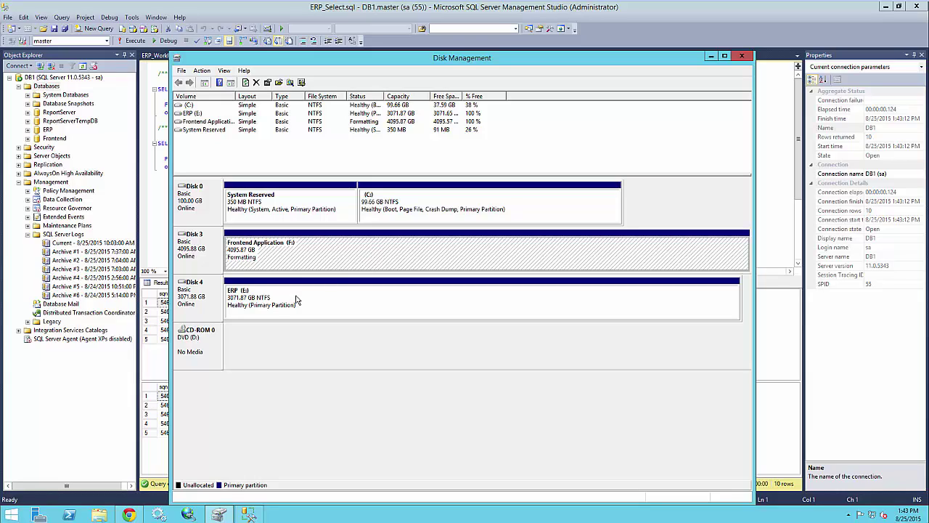
{"action": "left_click", "coordinate": [510, 304]}
Confirm the ERP (E:) and Frontend Application (F:) drives are now empty, then return to SSMS.
{"action": "right_click", "coordinate": [286, 309]}
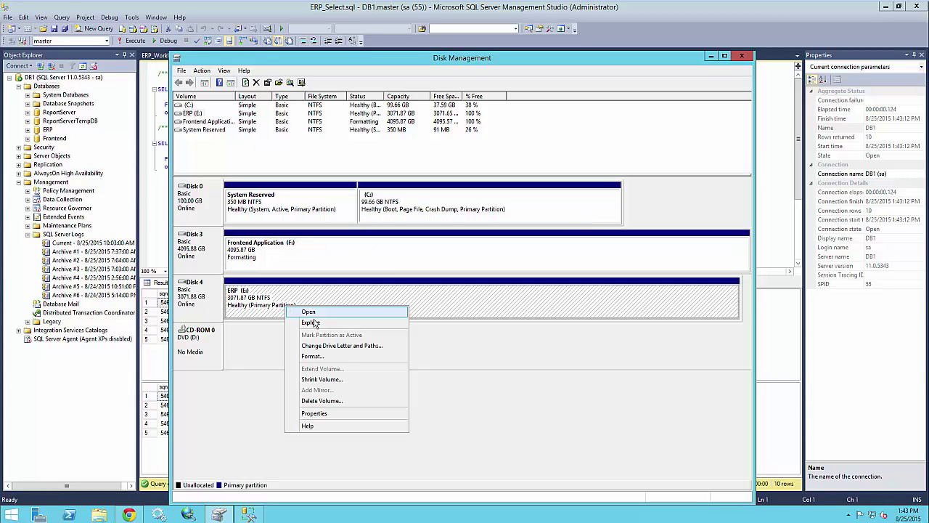
{"action": "left_click", "coordinate": [311, 323]}
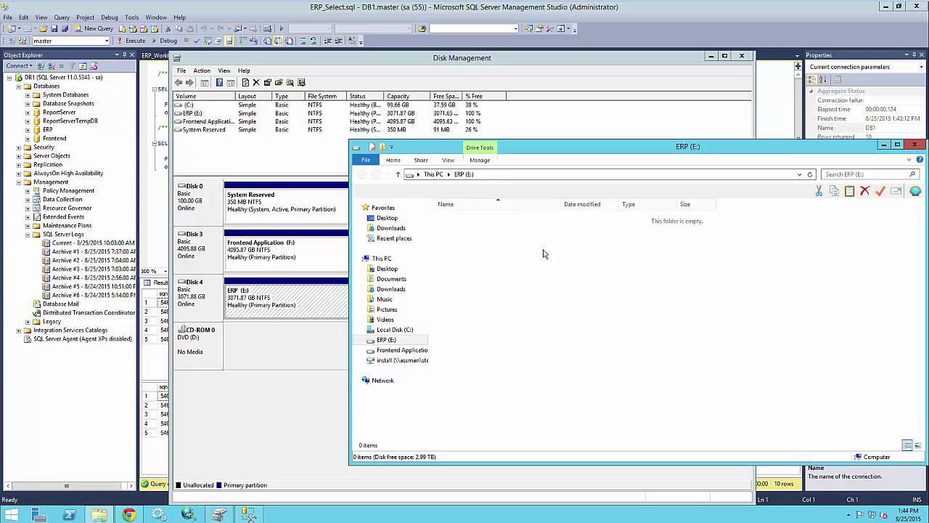
{"action": "left_click", "coordinate": [424, 179]}
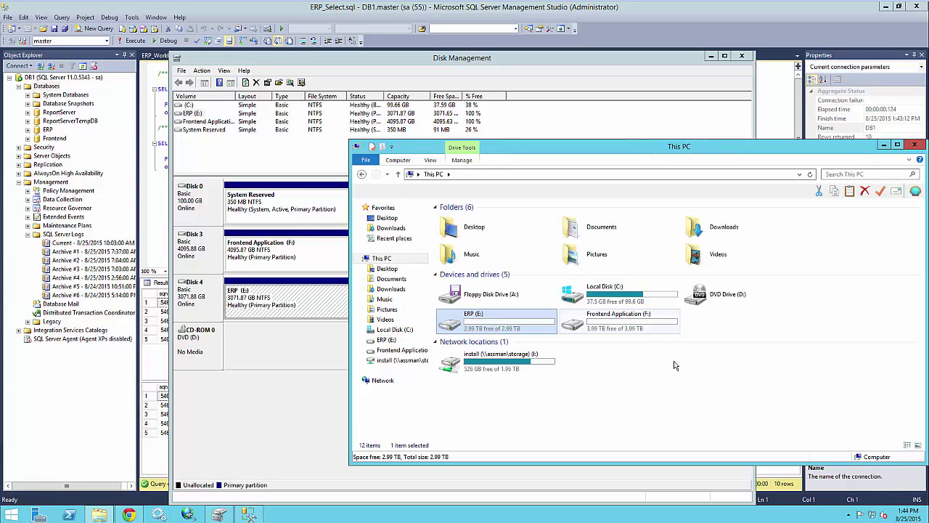
{"action": "double_click", "coordinate": [621, 332]}
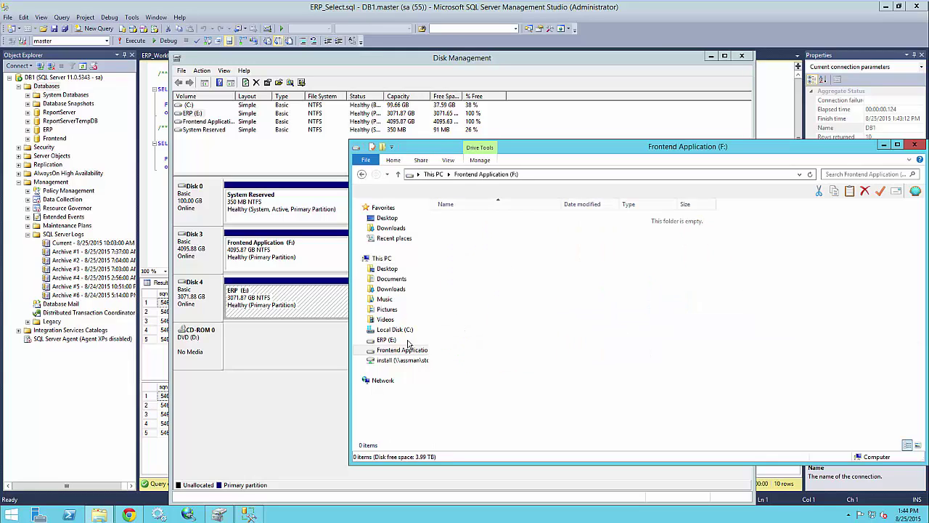
{"action": "left_click", "coordinate": [248, 516]}
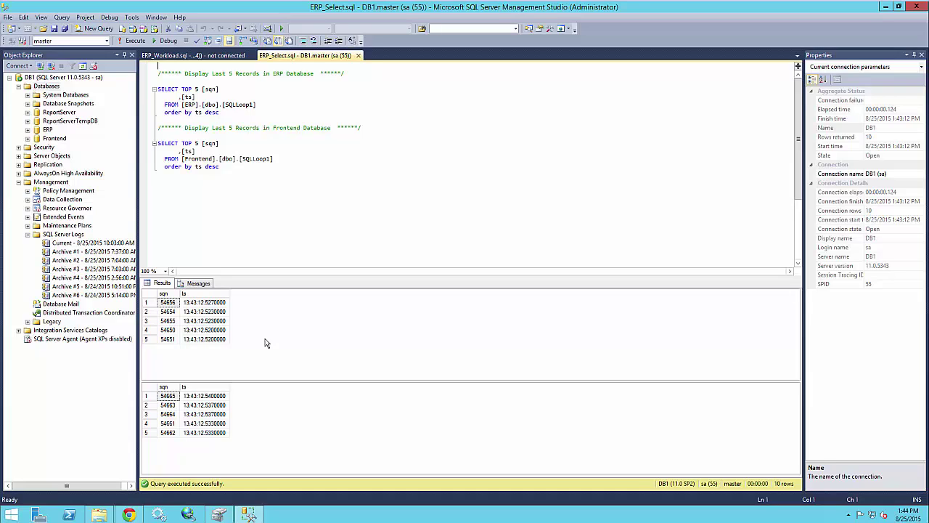
Rerun the select query and get a device-not-ready error, then check the workload messages end in Msg 9001.
{"action": "key", "text": "F5"}
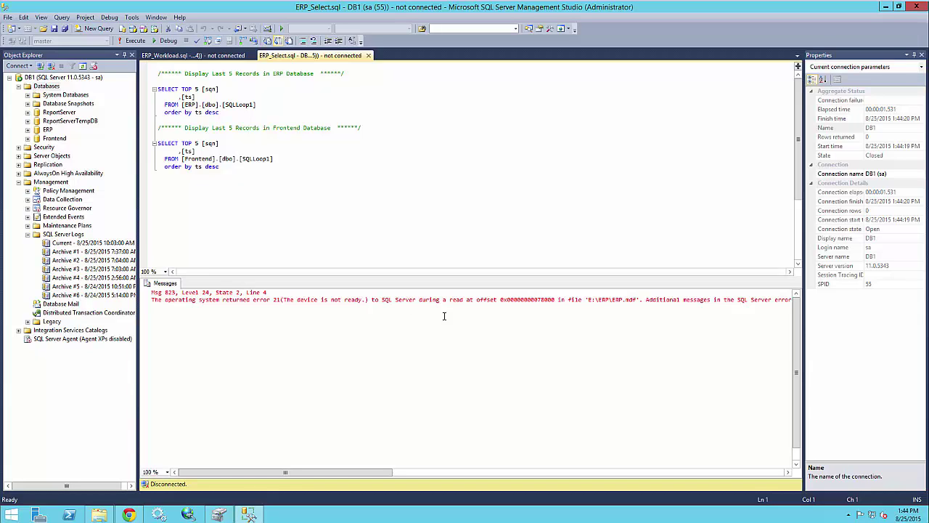
{"action": "left_click", "coordinate": [169, 56]}
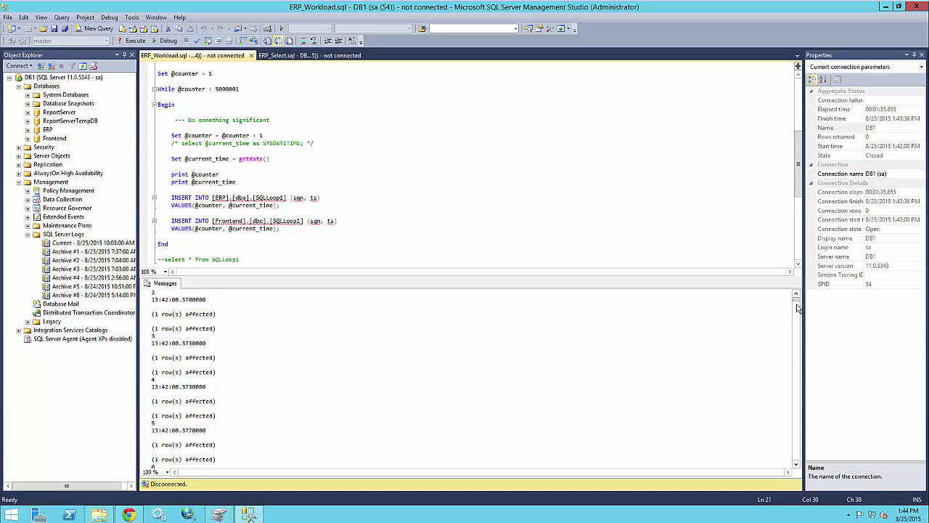
{"action": "left_click", "coordinate": [697, 336]}
{"action": "key", "text": "ctrl+End"}
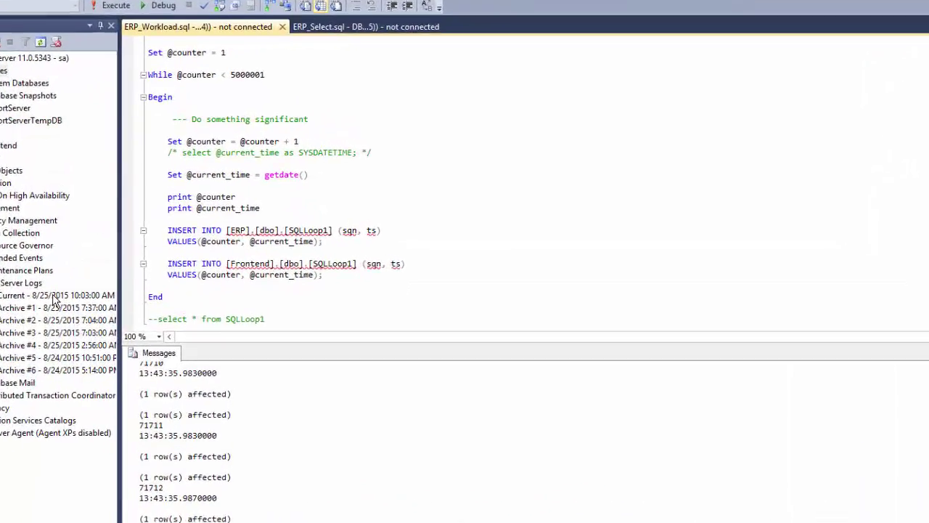
Open the current SQL Server error log full-screen and review the Frontend checkpoint and Error 17053 entries.
{"action": "double_click", "coordinate": [91, 242]}
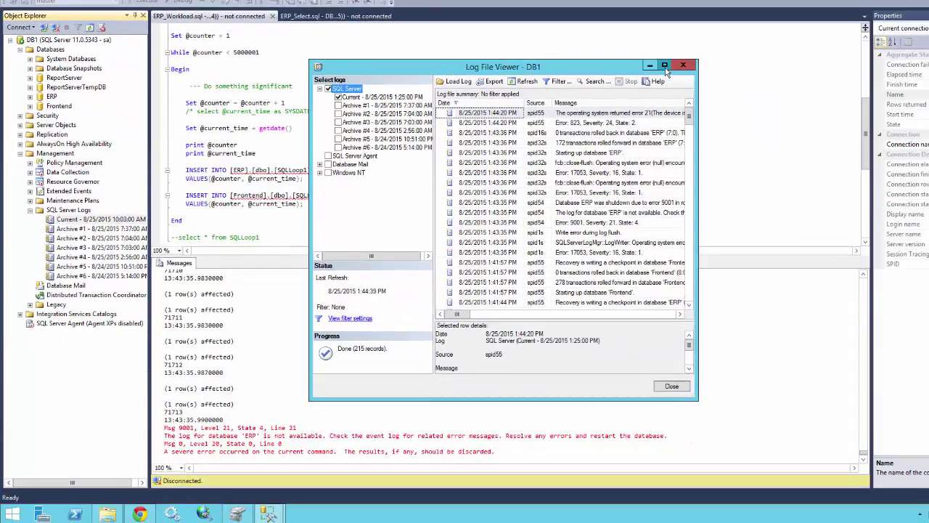
{"action": "left_click", "coordinate": [664, 66]}
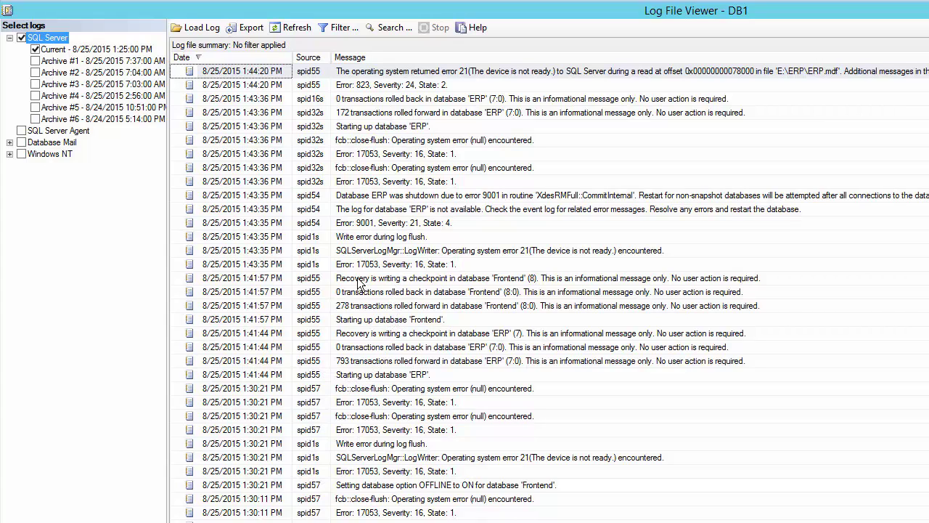
{"action": "left_click", "coordinate": [265, 280]}
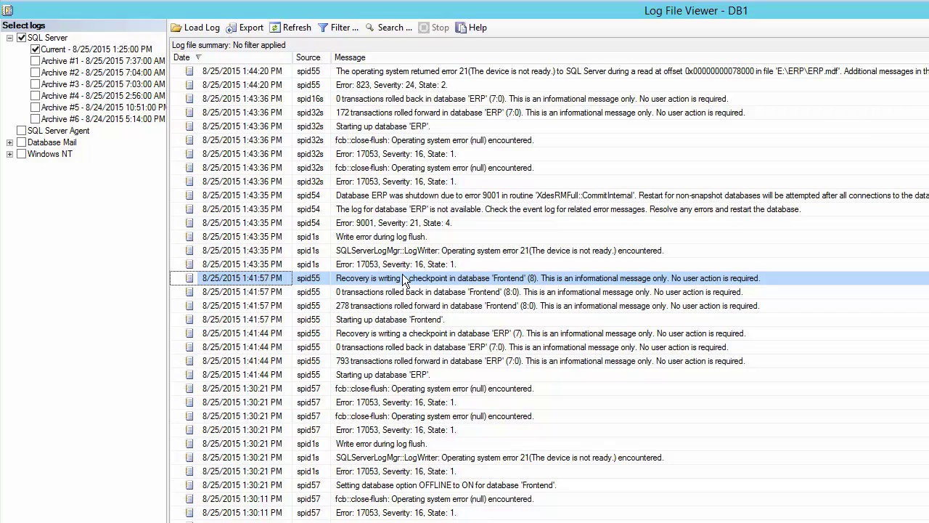
{"action": "left_click", "coordinate": [366, 266]}
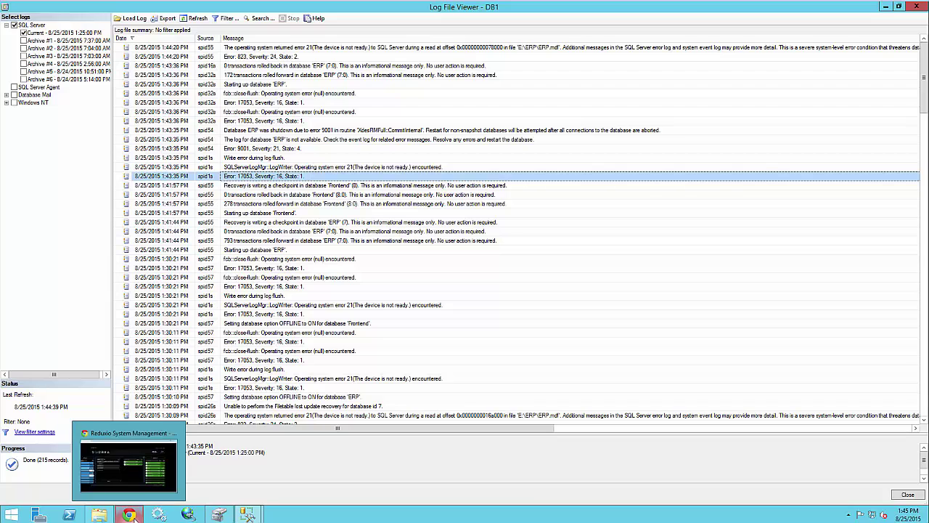
{"action": "left_click", "coordinate": [131, 515]}
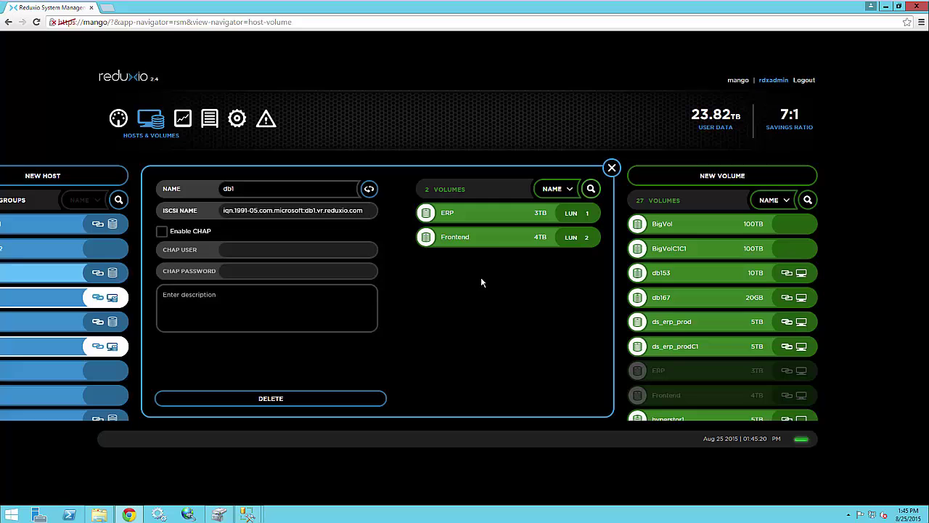
Clone the ERP volume at 01:43:32 PM as 3 TB volume ERPC1.
{"action": "left_click", "coordinate": [478, 220]}
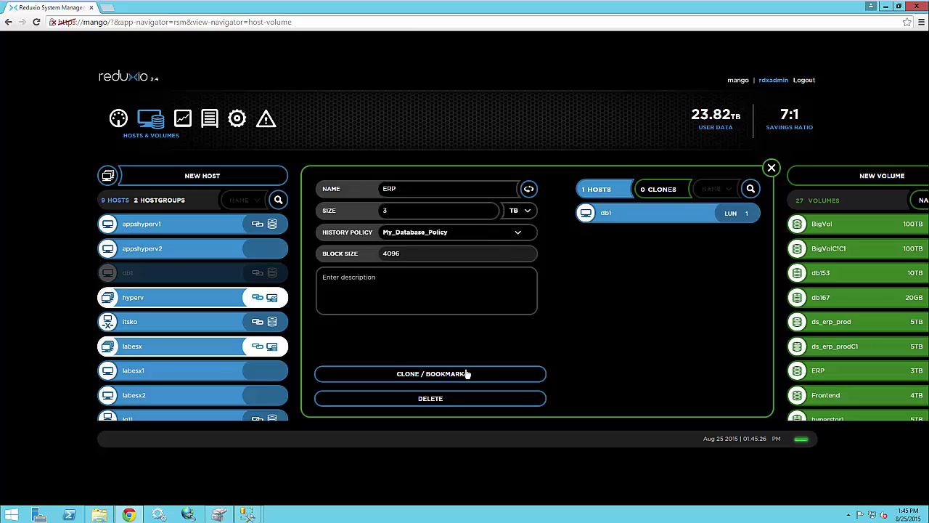
{"action": "left_click", "coordinate": [409, 375]}
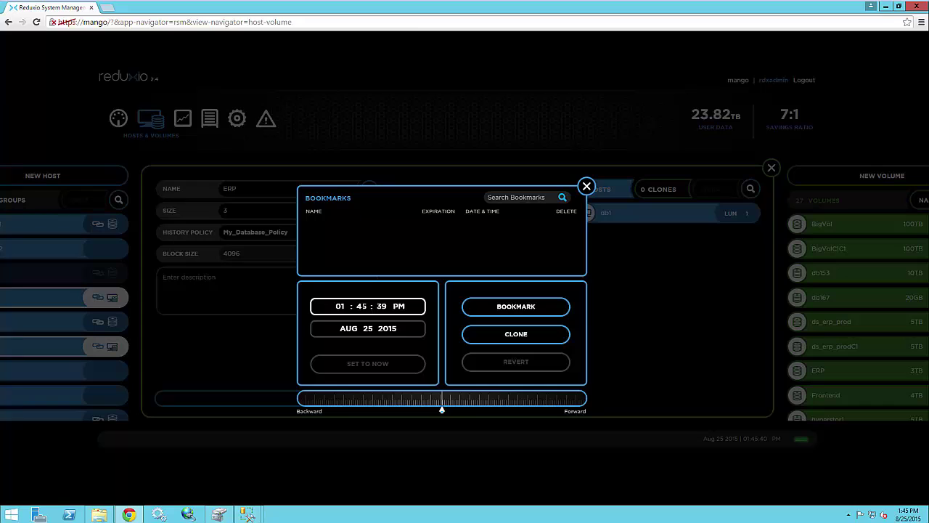
{"action": "left_click", "coordinate": [360, 306]}
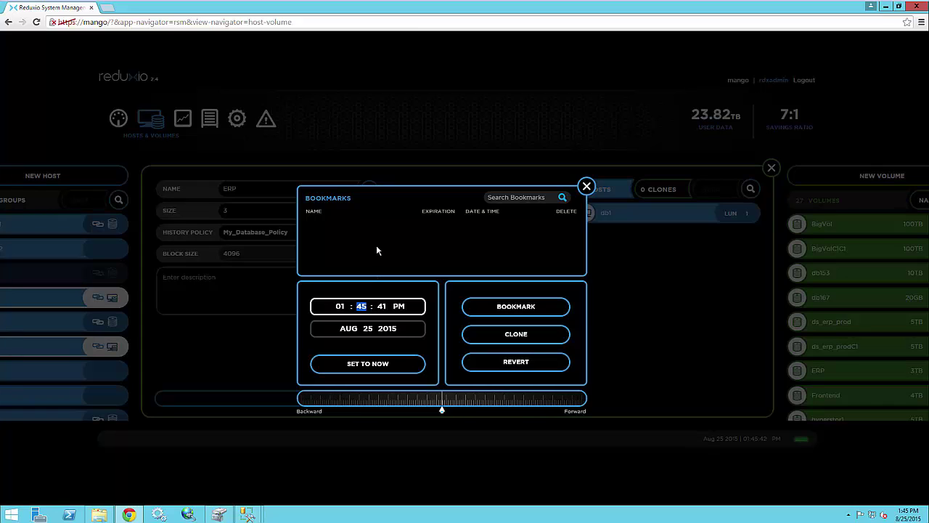
{"action": "type", "text": "43"}
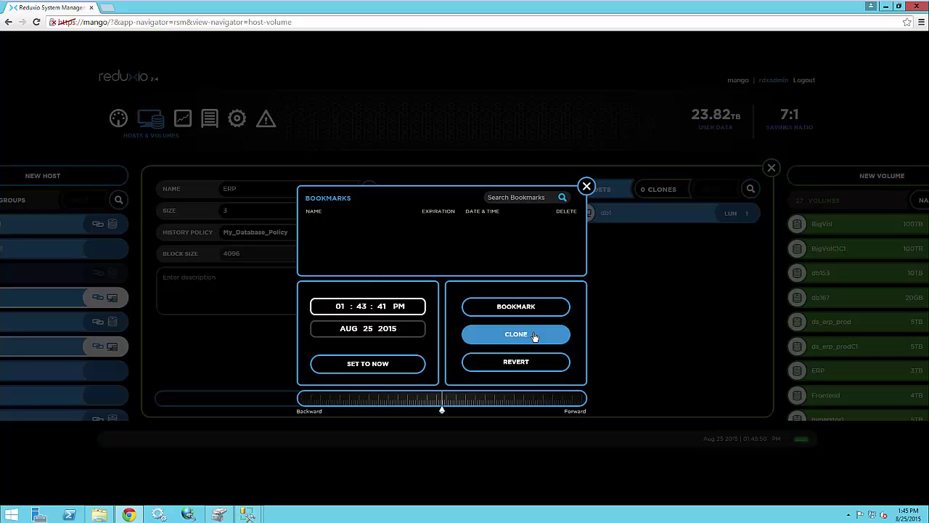
{"action": "left_click", "coordinate": [382, 305]}
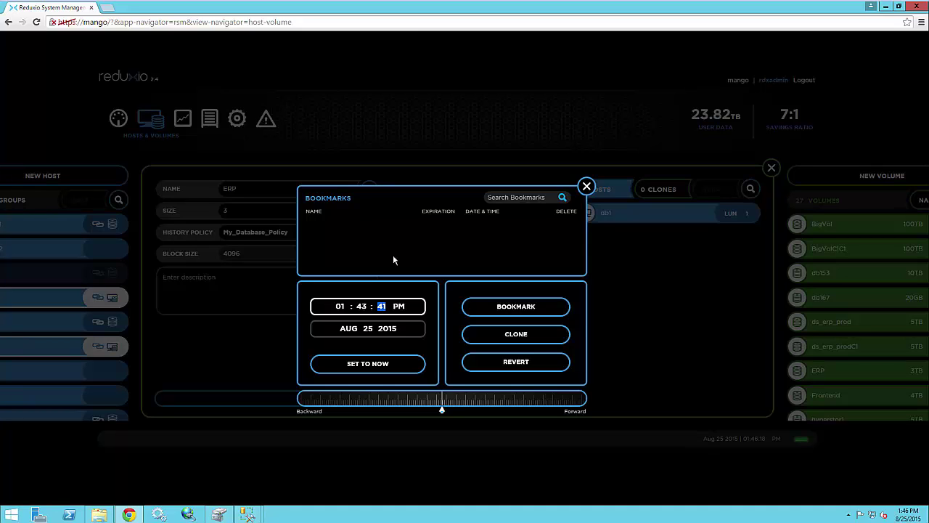
{"action": "type", "text": "32"}
{"action": "left_click", "coordinate": [532, 337]}
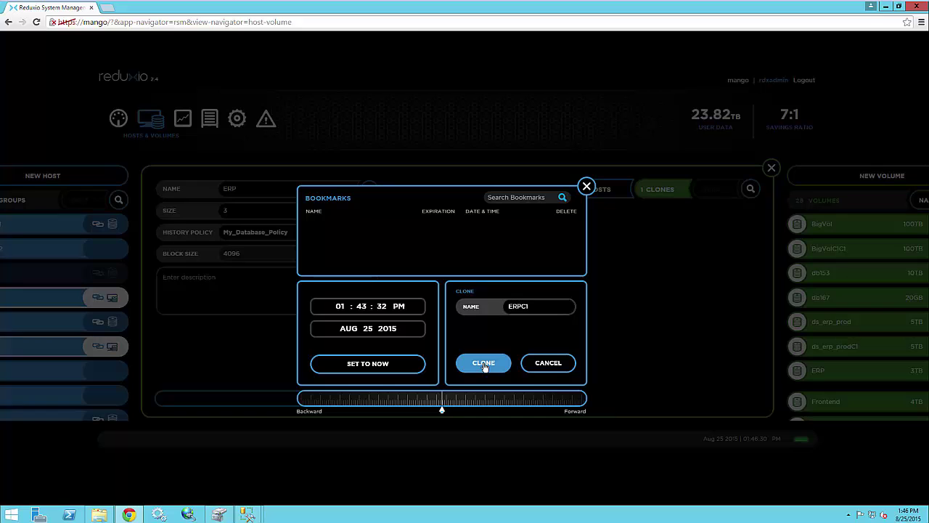
{"action": "left_click", "coordinate": [483, 363]}
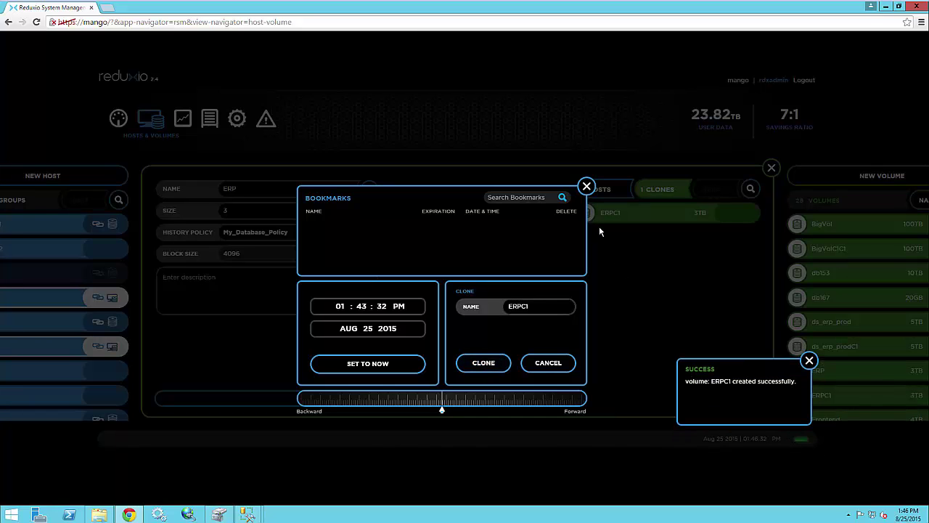
{"action": "left_click", "coordinate": [587, 186]}
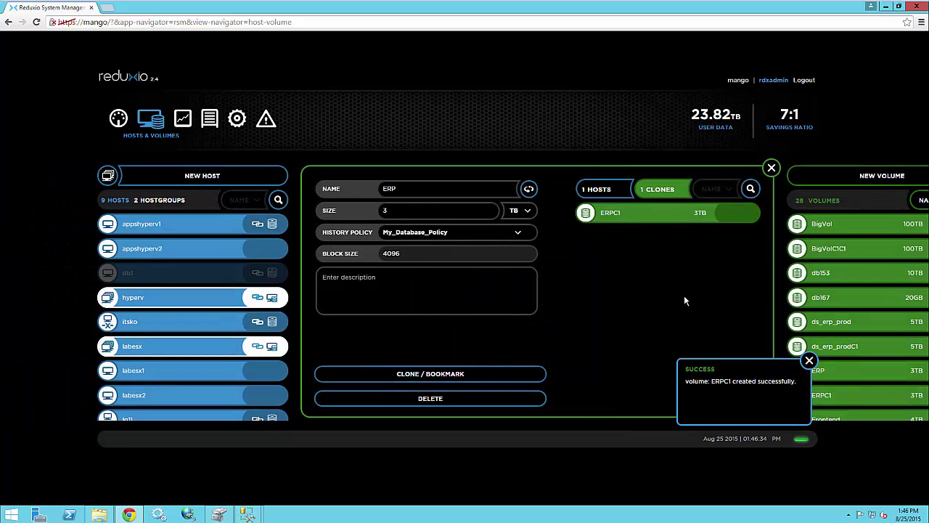
{"action": "left_click", "coordinate": [809, 361]}
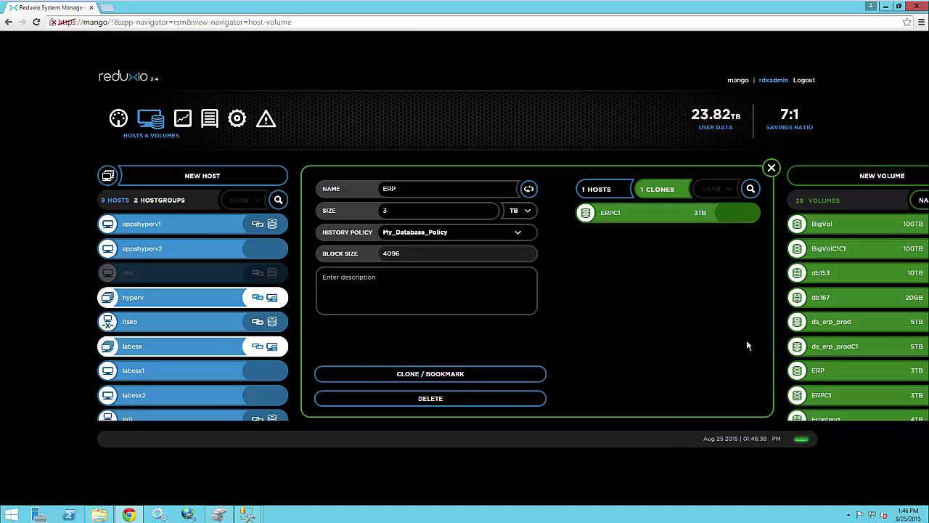
Clone the Frontend volume at 01:43:32 PM as FrontendC1, cancelling the duplicate clone request.
{"action": "left_click", "coordinate": [834, 420]}
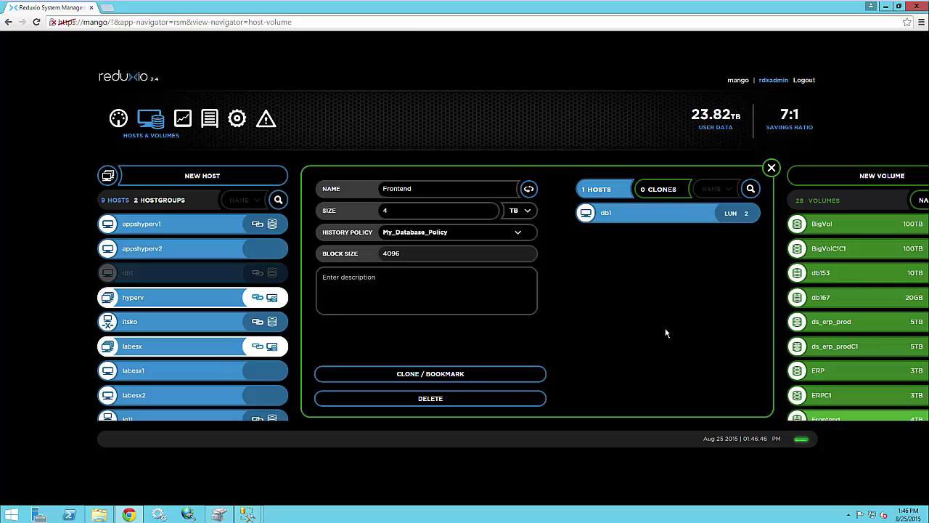
{"action": "left_click", "coordinate": [479, 374]}
{"action": "left_click", "coordinate": [376, 322]}
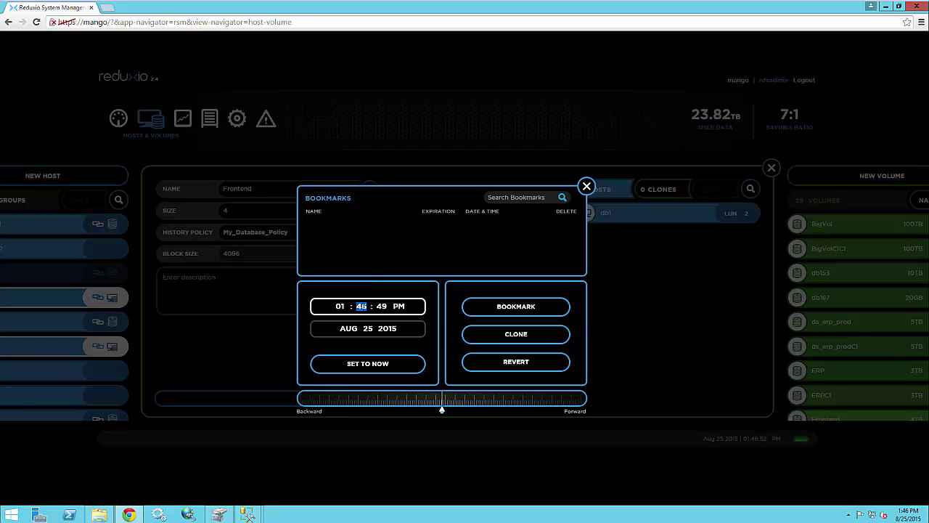
{"action": "type", "text": "43"}
{"action": "key", "text": "Tab"}
{"action": "type", "text": "32"}
{"action": "left_click", "coordinate": [479, 335]}
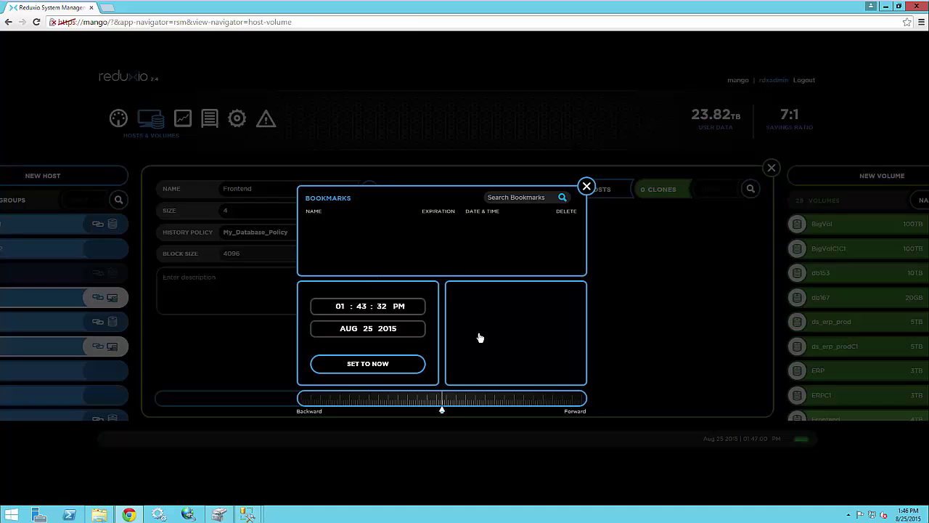
{"action": "left_click", "coordinate": [482, 365]}
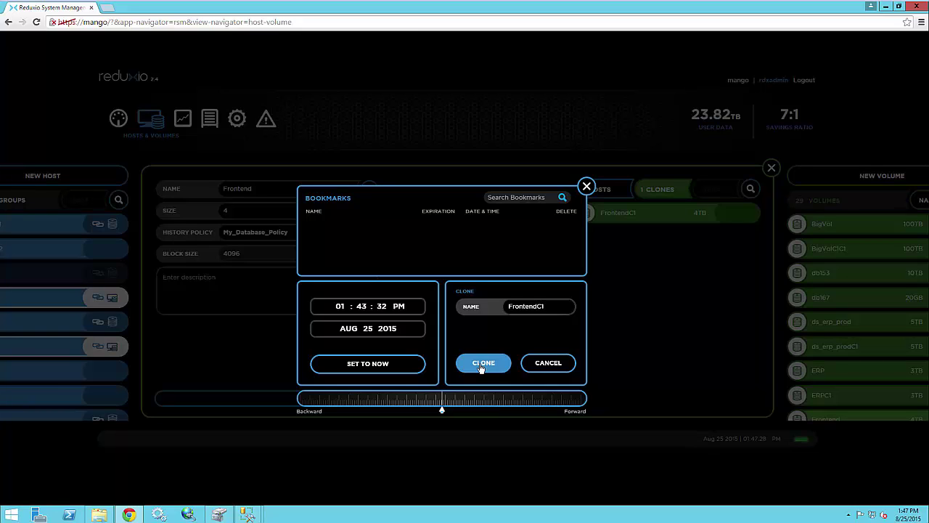
{"action": "left_click", "coordinate": [481, 366]}
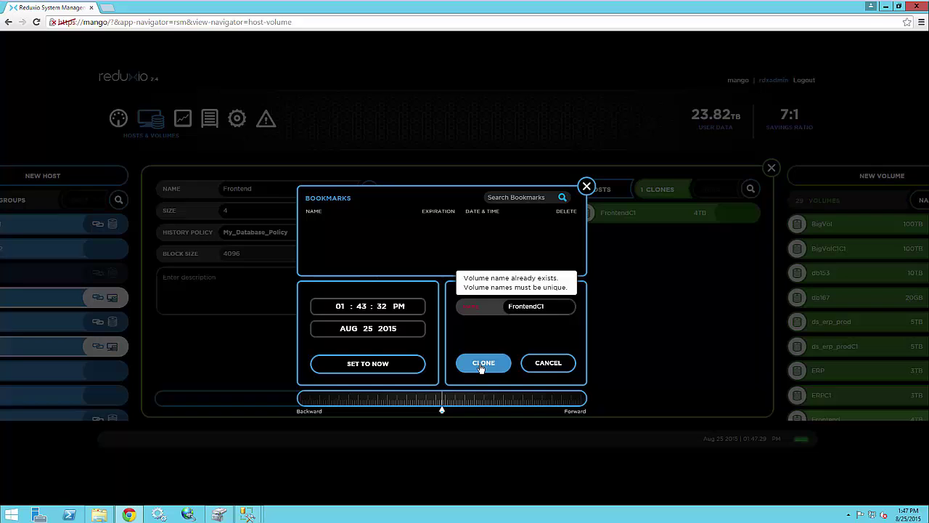
{"action": "left_click", "coordinate": [549, 364]}
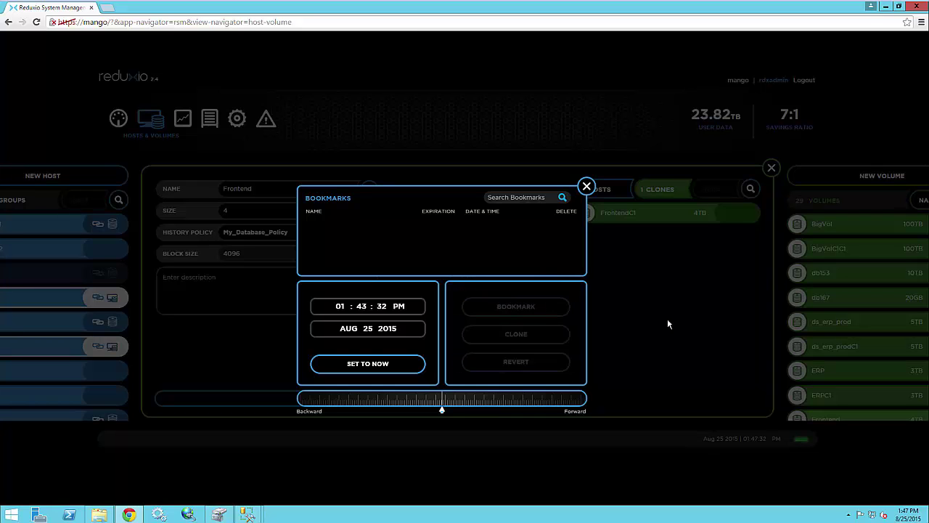
{"action": "left_click", "coordinate": [587, 186]}
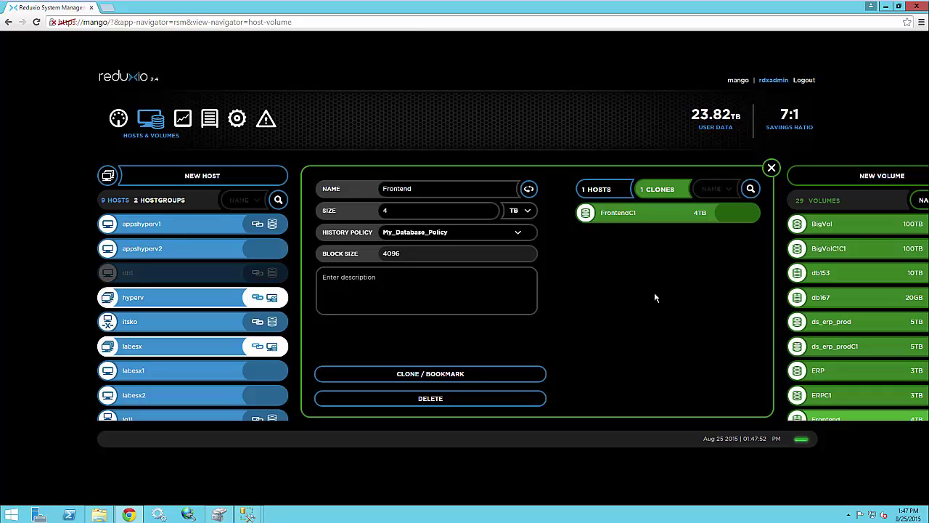
Assign host db1 to the ERPC1 clone with an automatic LUN (LUN 3).
{"action": "left_click", "coordinate": [865, 400]}
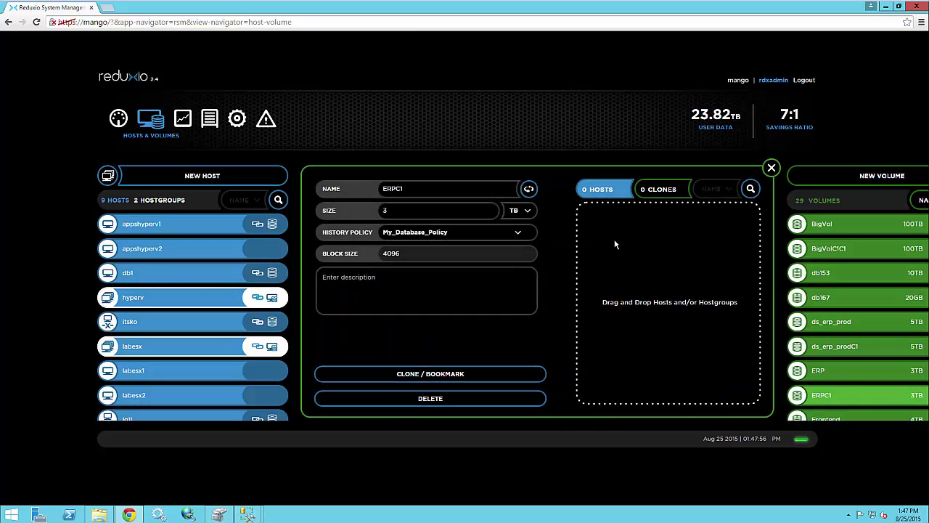
{"action": "mouse_move", "coordinate": [178, 276]}
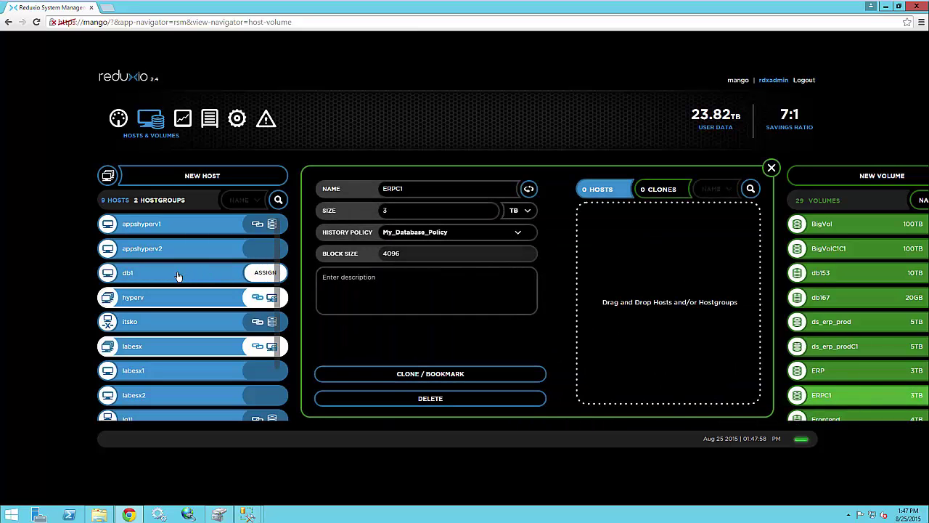
{"action": "left_click_drag", "start_coordinate": [177, 276], "coordinate": [697, 276]}
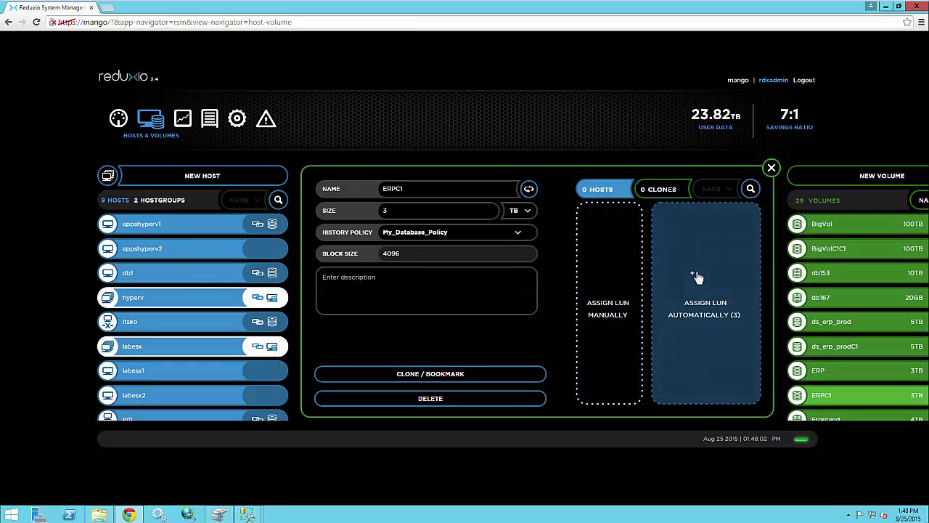
{"action": "left_click", "coordinate": [809, 361]}
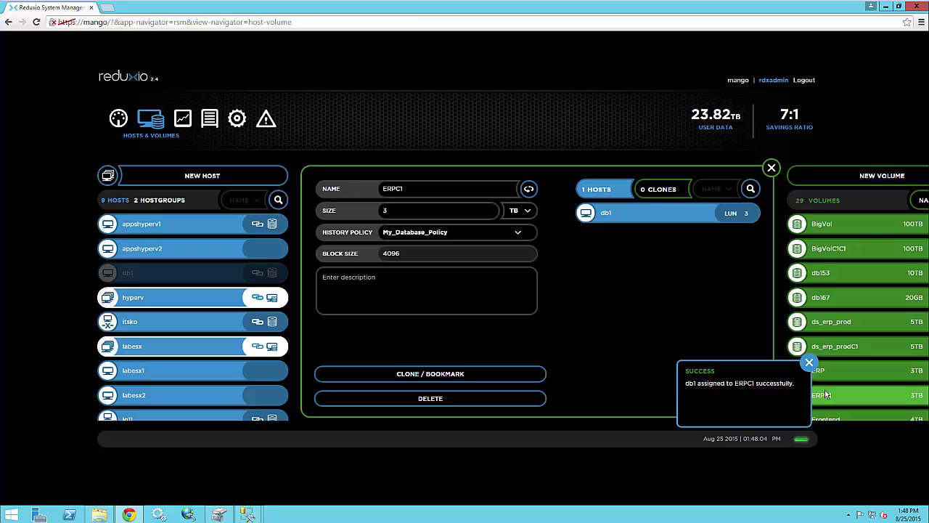
Assign host db1 to the FrontendC1 clone with an automatic LUN (LUN 4).
{"action": "scroll", "coordinate": [849, 391], "scroll_direction": "down", "scroll_amount": 1}
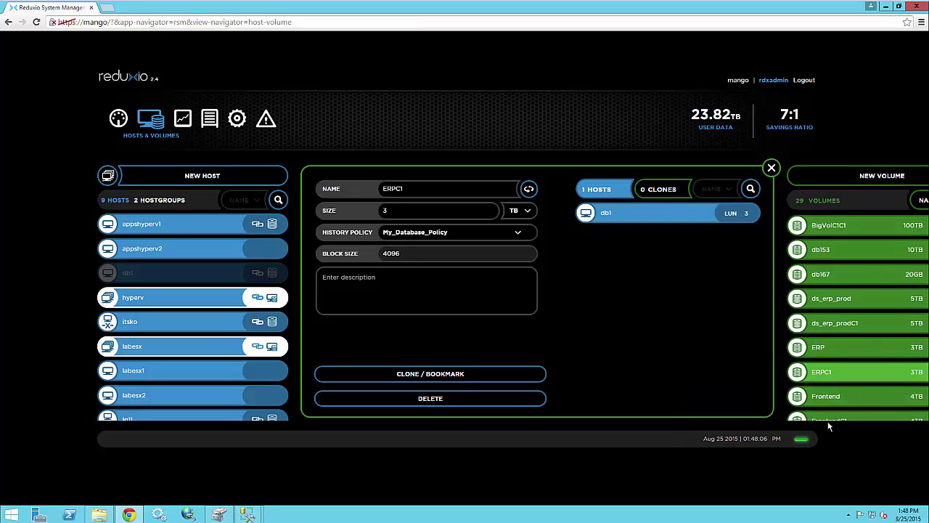
{"action": "left_click", "coordinate": [834, 371]}
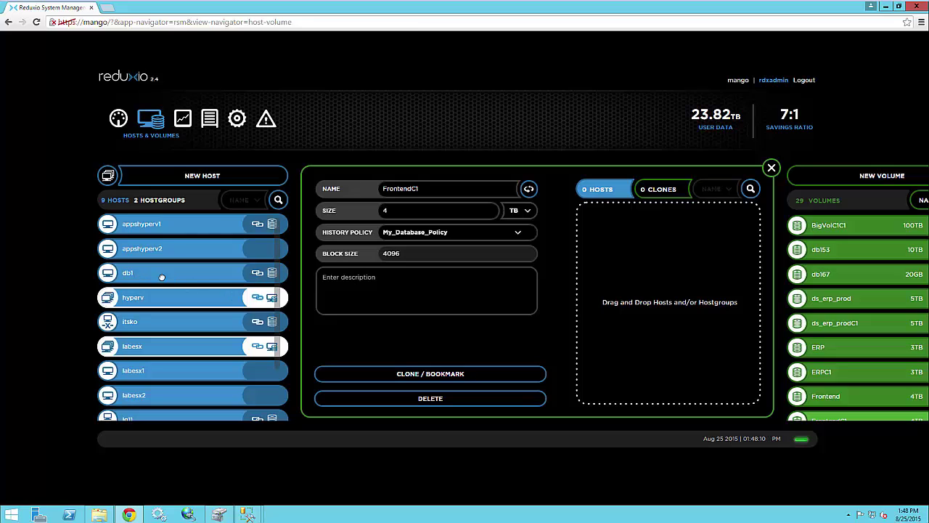
{"action": "left_click_drag", "start_coordinate": [153, 277], "coordinate": [670, 271]}
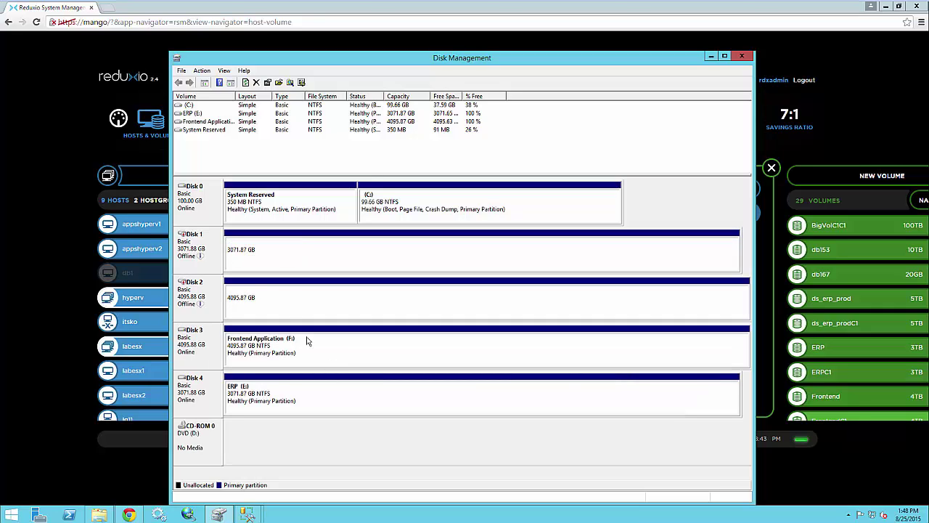
Bring Disk 1 and Disk 2 online in Disk Management.
{"action": "right_click", "coordinate": [211, 244]}
{"action": "left_click", "coordinate": [221, 248]}
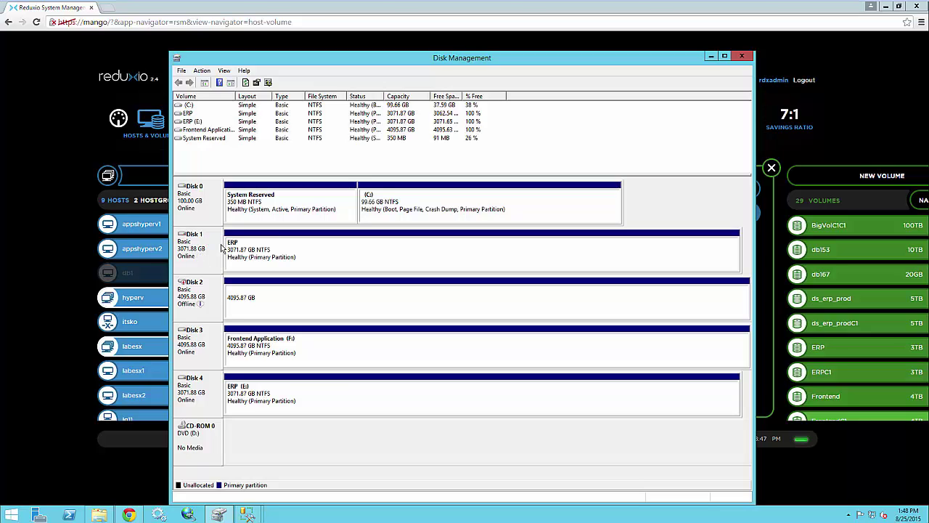
{"action": "right_click", "coordinate": [209, 296]}
{"action": "left_click", "coordinate": [222, 297]}
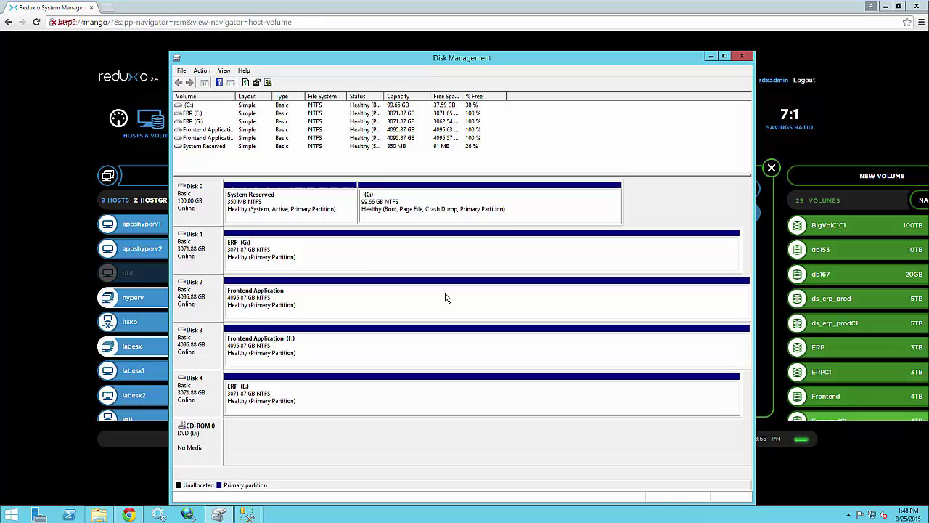
Check the database files in the ERP folder on G: and the Frontend folder on H:.
{"action": "right_click", "coordinate": [338, 260]}
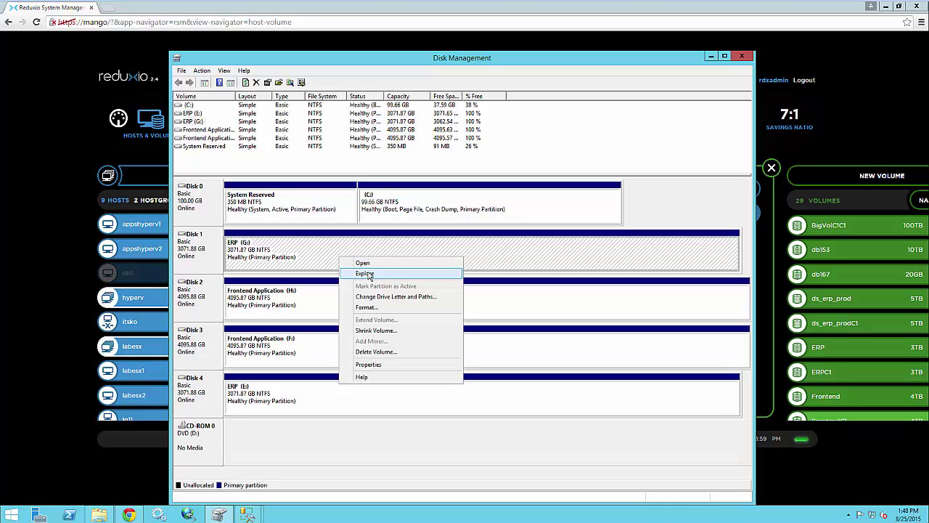
{"action": "left_click", "coordinate": [368, 274]}
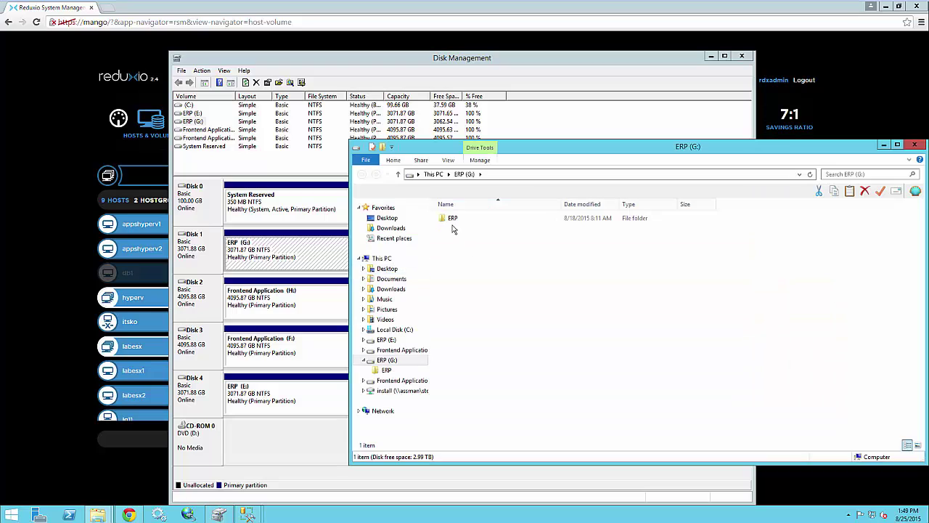
{"action": "double_click", "coordinate": [452, 220]}
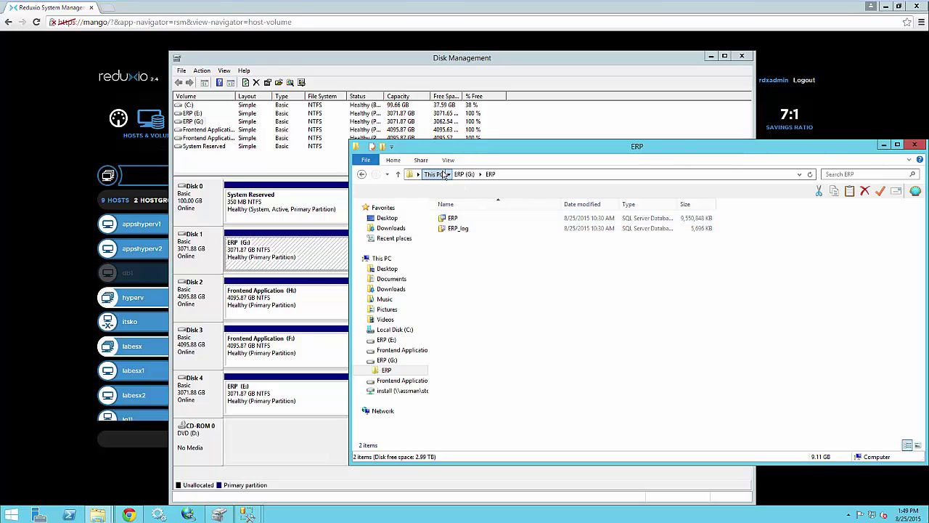
{"action": "left_click", "coordinate": [435, 174]}
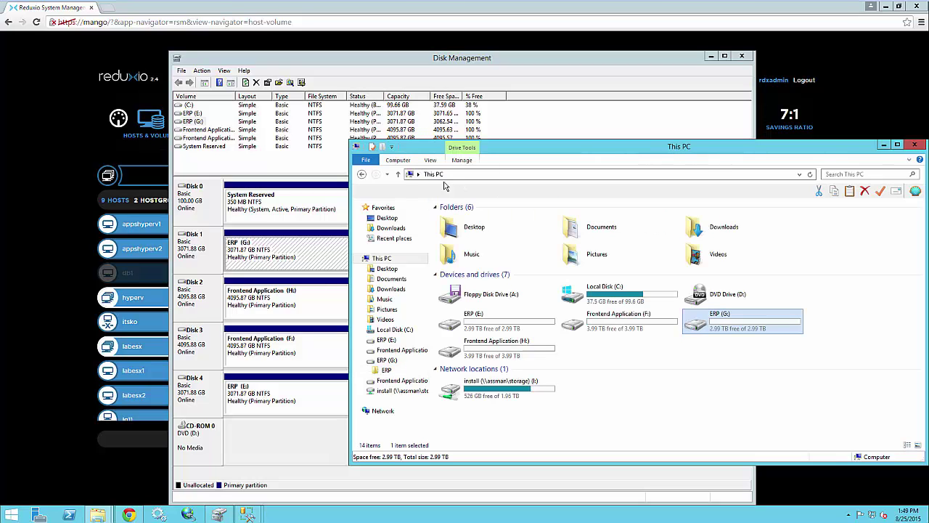
{"action": "double_click", "coordinate": [520, 353]}
{"action": "left_click", "coordinate": [462, 221]}
{"action": "double_click", "coordinate": [461, 221]}
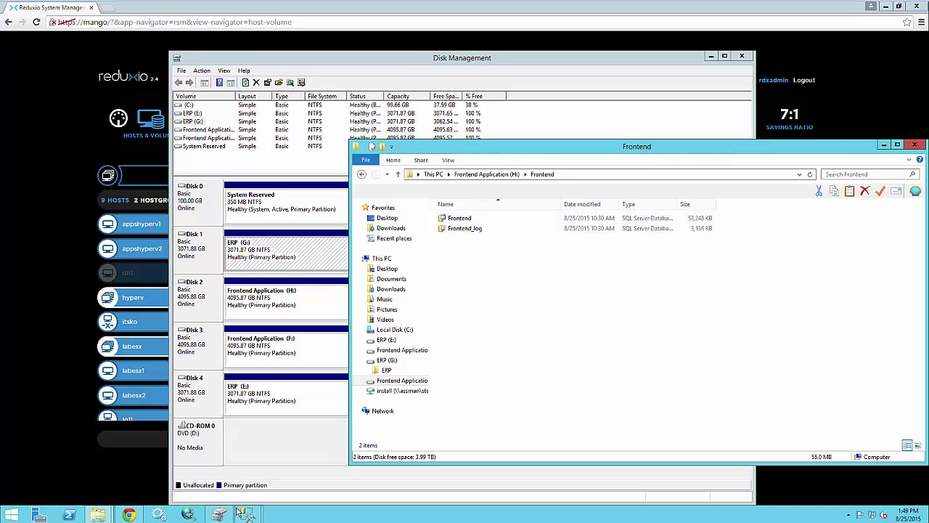
{"action": "mouse_move", "coordinate": [247, 514]}
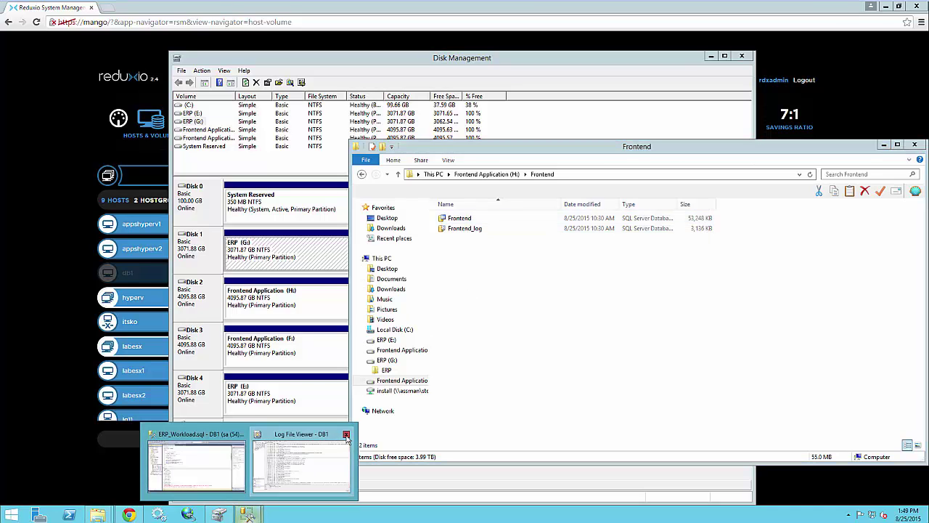
{"action": "left_click", "coordinate": [246, 454]}
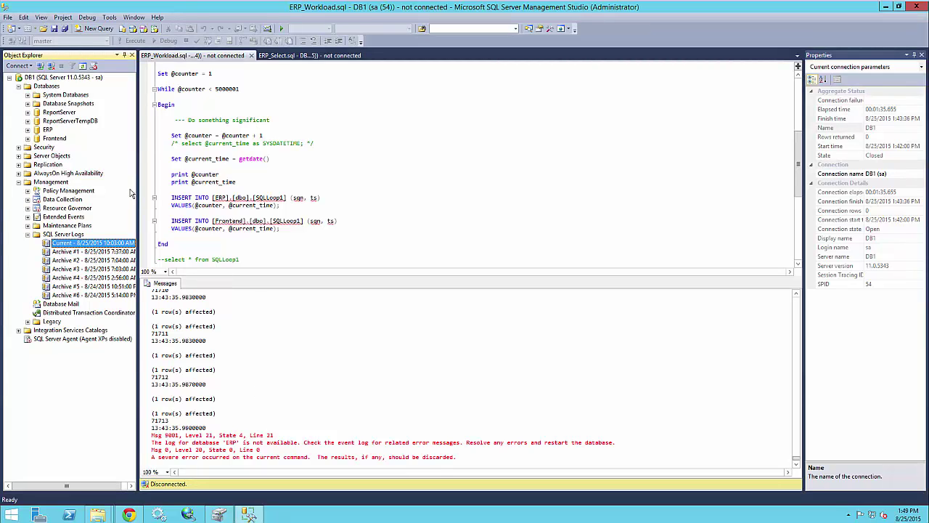
Take the ERP and Frontend databases offline.
{"action": "left_click_drag", "start_coordinate": [137, 168], "coordinate": [155, 168]}
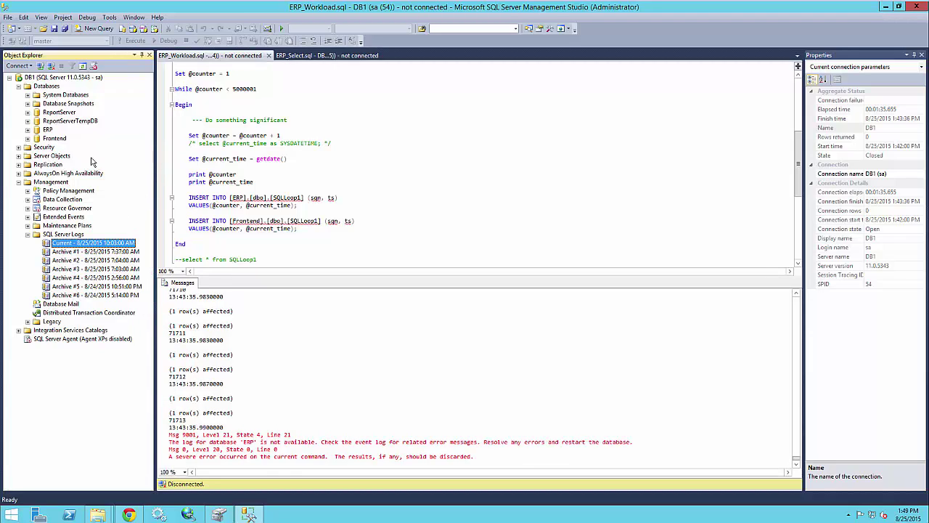
{"action": "left_click", "coordinate": [48, 130]}
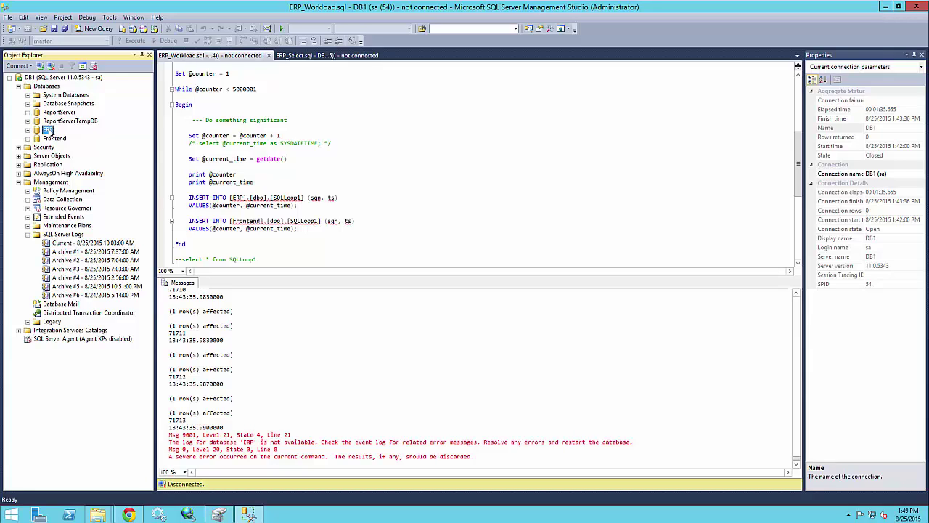
{"action": "right_click", "coordinate": [48, 130]}
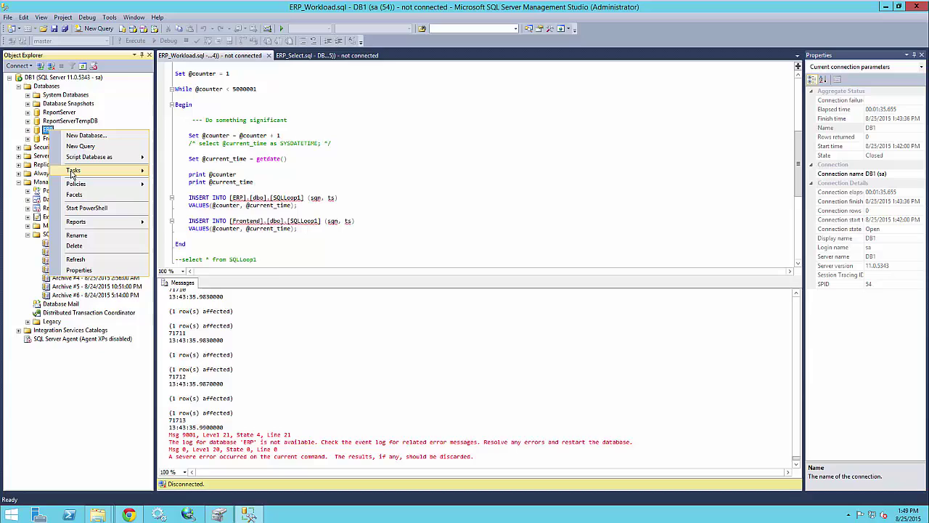
{"action": "mouse_move", "coordinate": [95, 175]}
{"action": "left_click", "coordinate": [192, 186]}
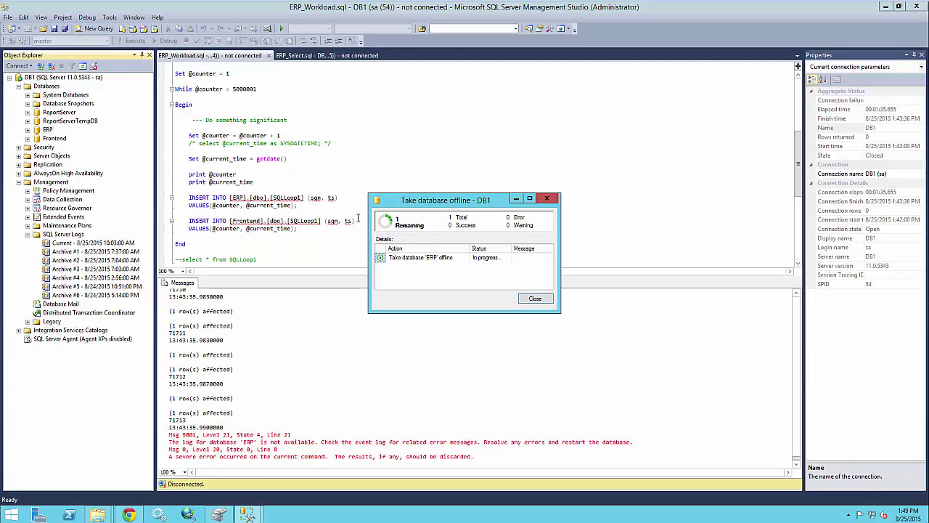
{"action": "left_click", "coordinate": [533, 299]}
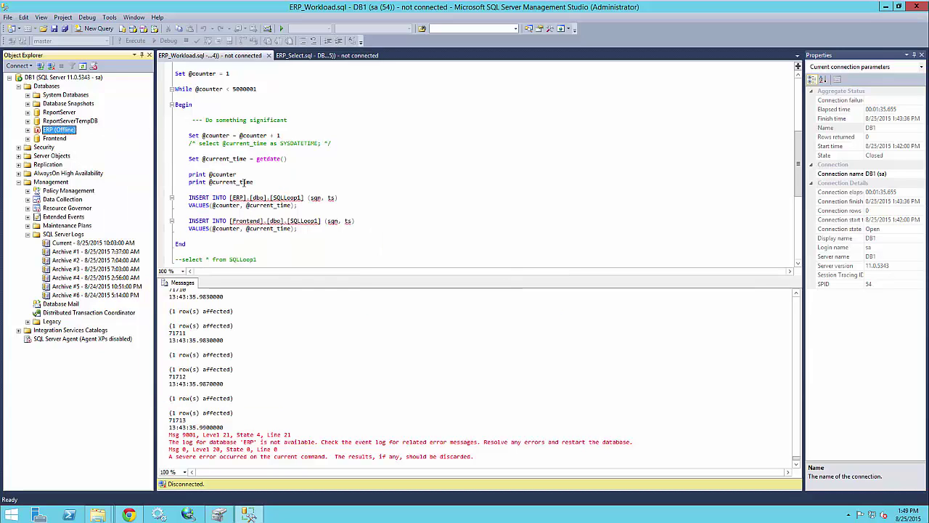
{"action": "right_click", "coordinate": [58, 139]}
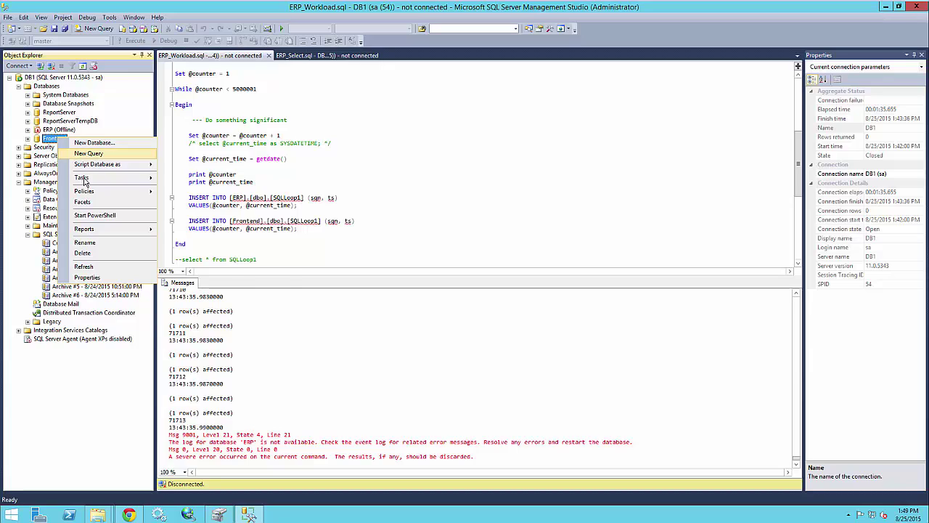
{"action": "left_click", "coordinate": [240, 191]}
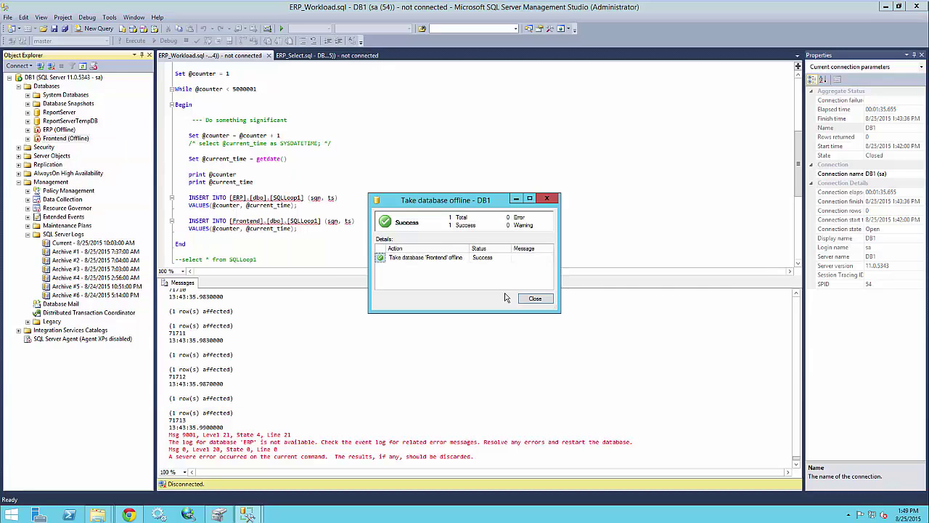
{"action": "left_click", "coordinate": [535, 300]}
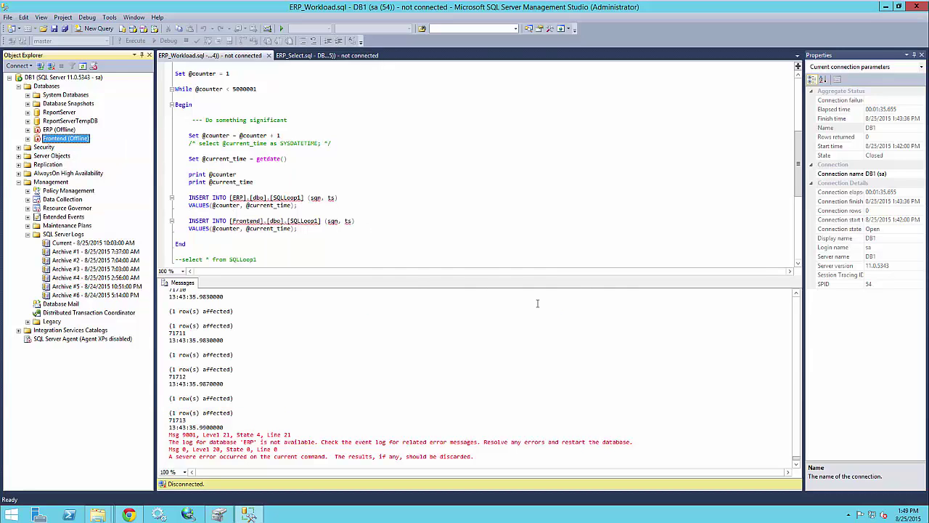
Detach the offline ERP and Frontend databases from server DB1.
{"action": "right_click", "coordinate": [64, 130]}
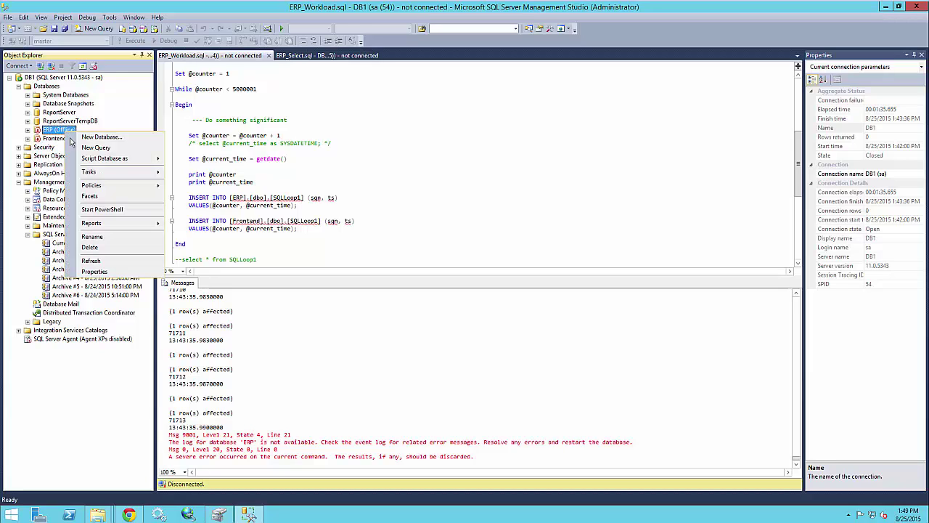
{"action": "left_click", "coordinate": [193, 173]}
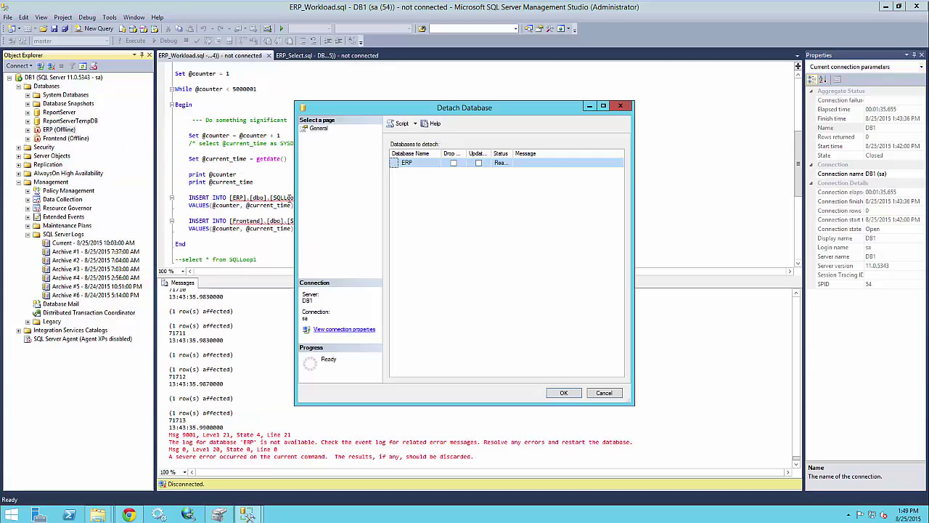
{"action": "left_click", "coordinate": [564, 393]}
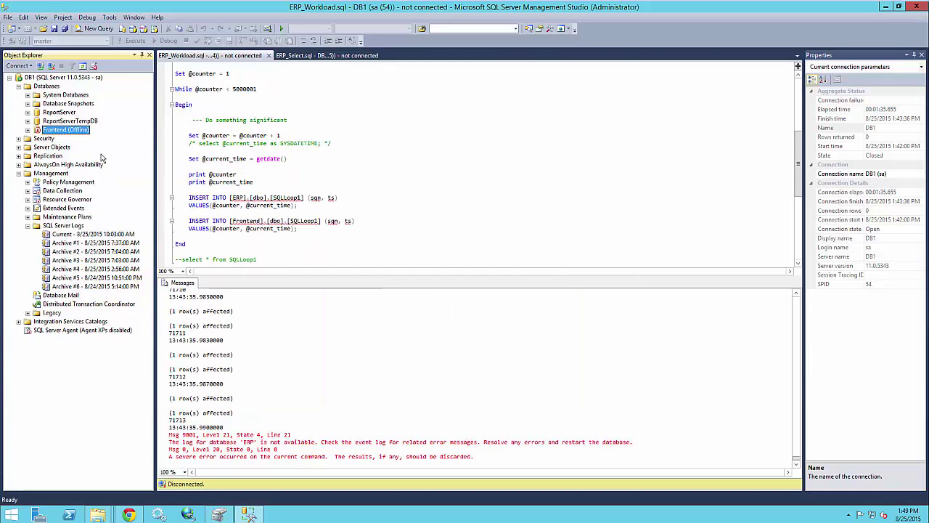
{"action": "right_click", "coordinate": [68, 131]}
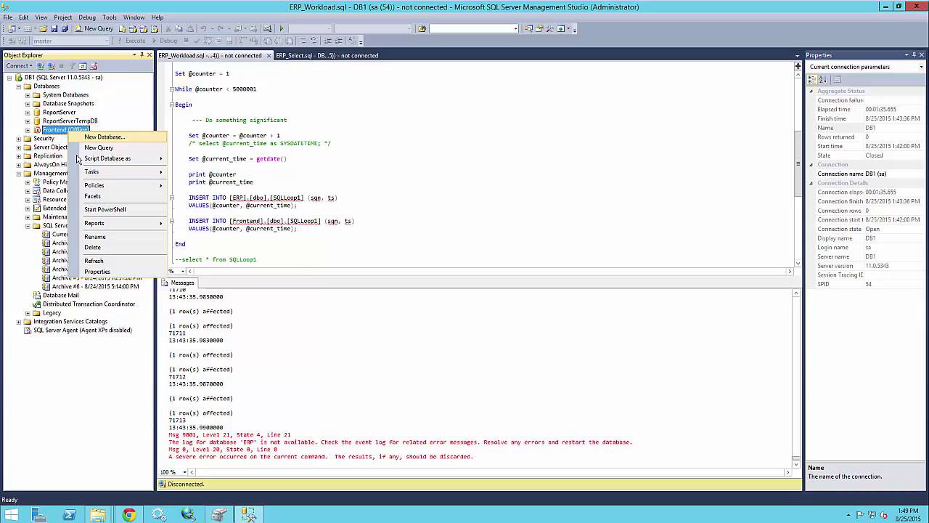
{"action": "mouse_move", "coordinate": [88, 175]}
{"action": "left_click", "coordinate": [198, 175]}
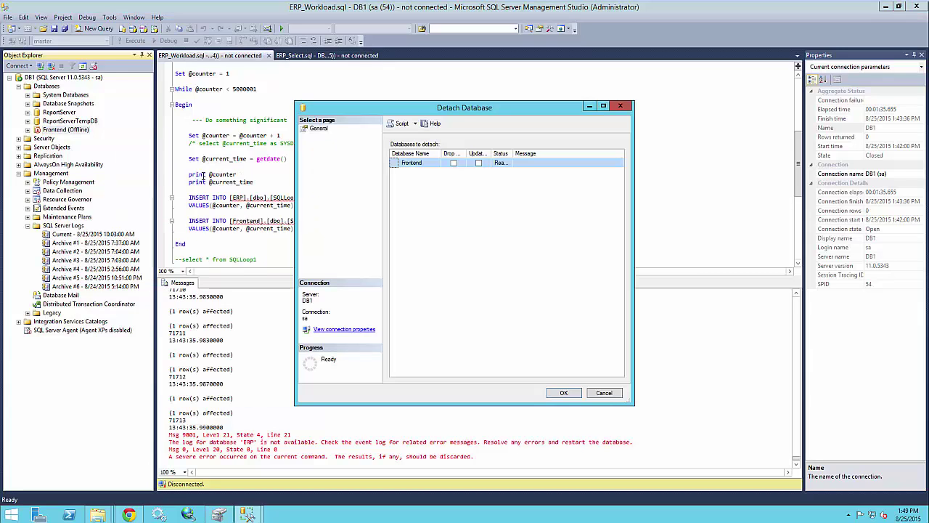
{"action": "left_click", "coordinate": [566, 392]}
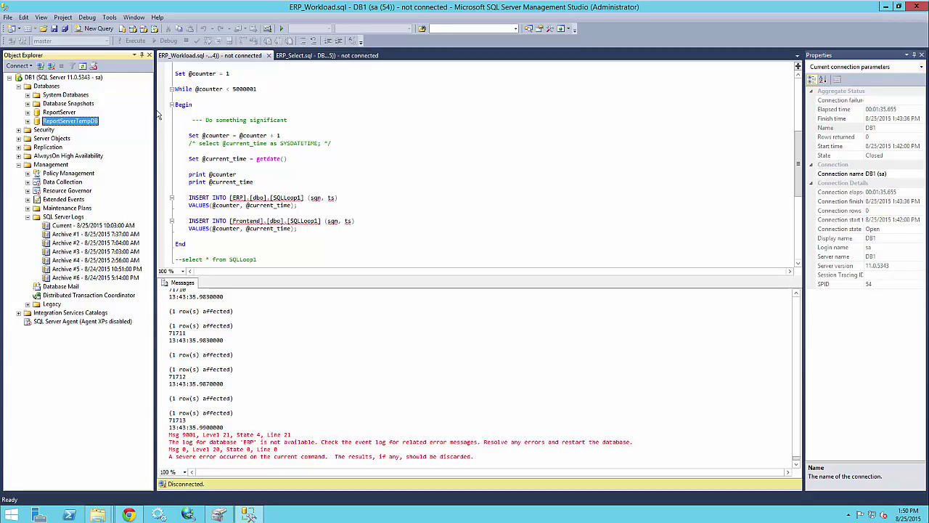
{"action": "left_click", "coordinate": [48, 86]}
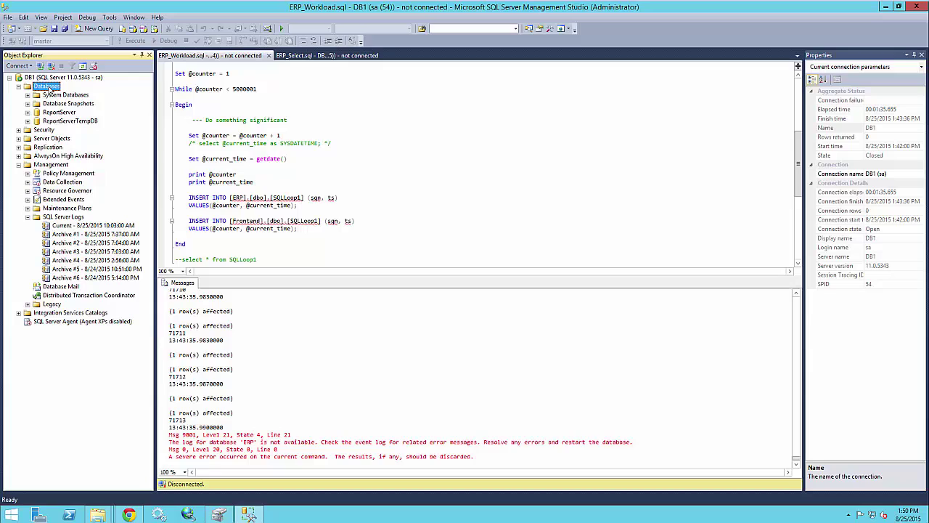
Attach the ERP database from G:\ERP\ERP.mdf.
{"action": "right_click", "coordinate": [48, 87]}
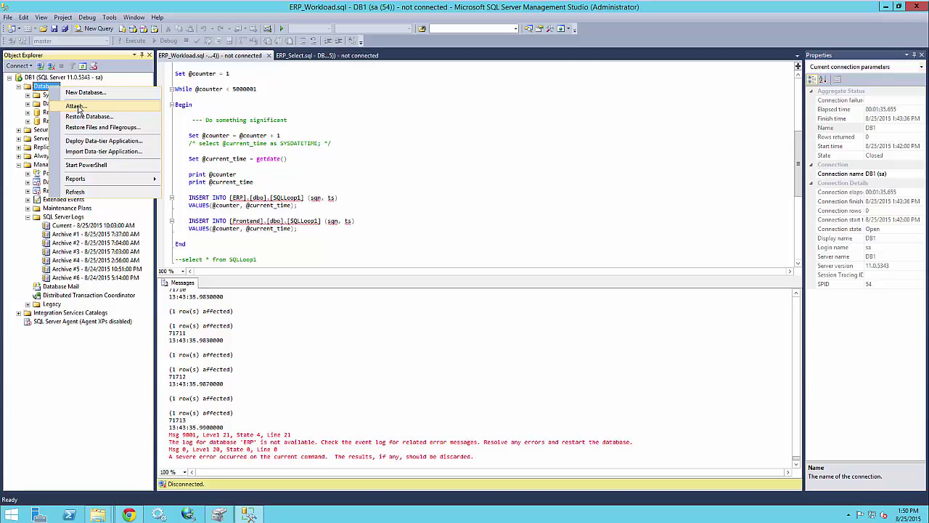
{"action": "left_click", "coordinate": [77, 107]}
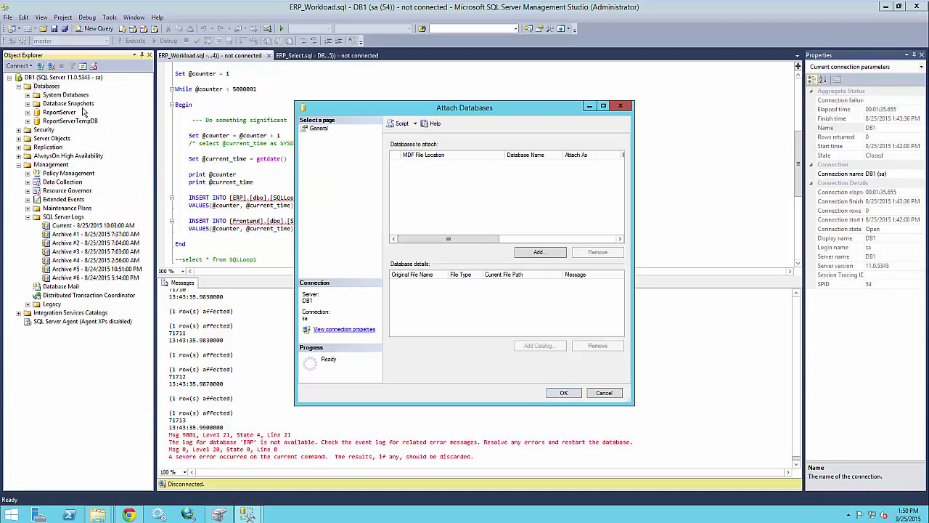
{"action": "left_click", "coordinate": [552, 254]}
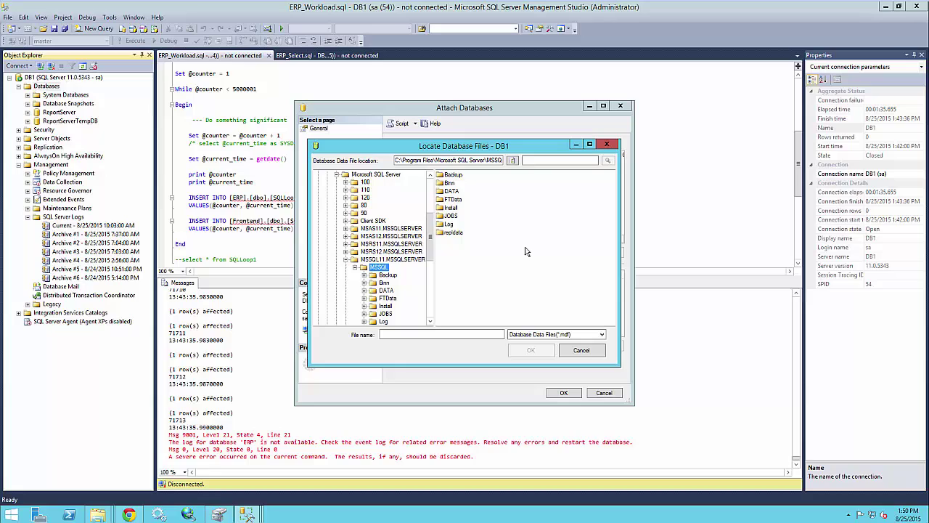
{"action": "left_click", "coordinate": [460, 333]}
{"action": "type", "text": "g:"}
{"action": "key", "text": "Return"}
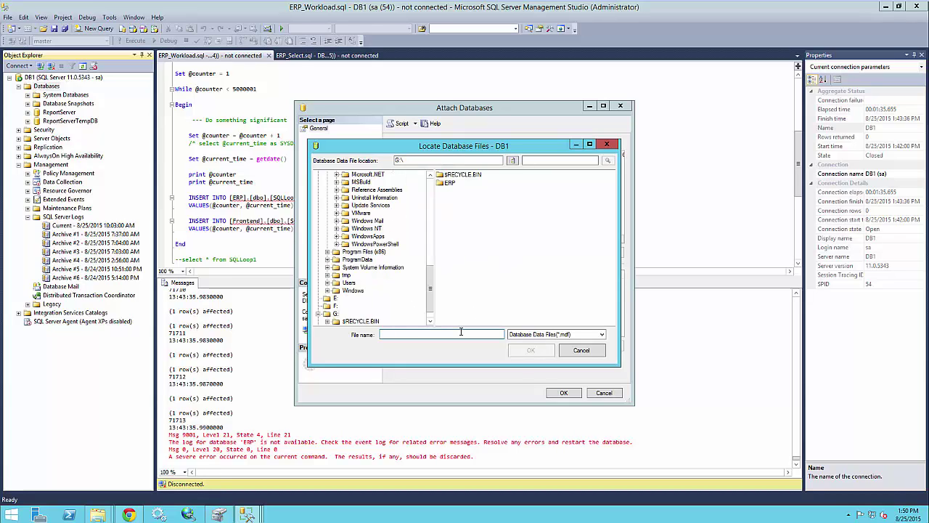
{"action": "double_click", "coordinate": [450, 182]}
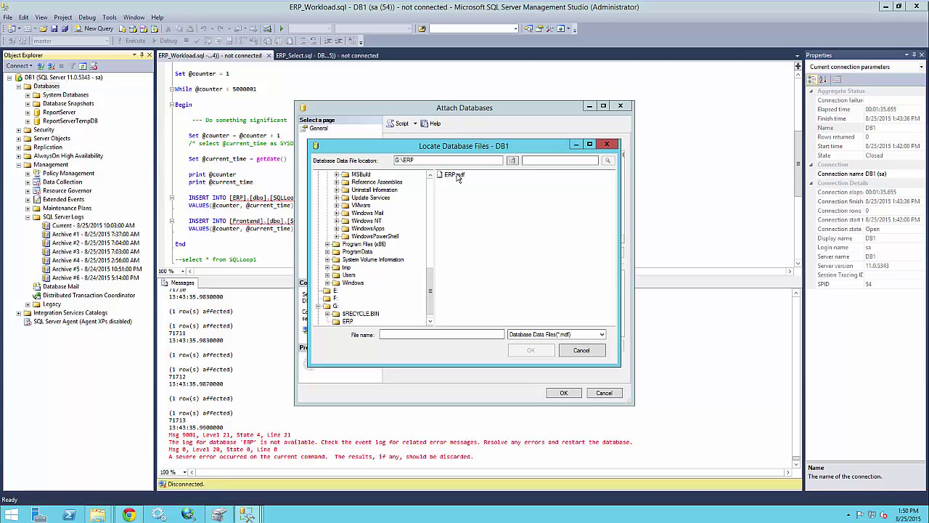
{"action": "double_click", "coordinate": [454, 175]}
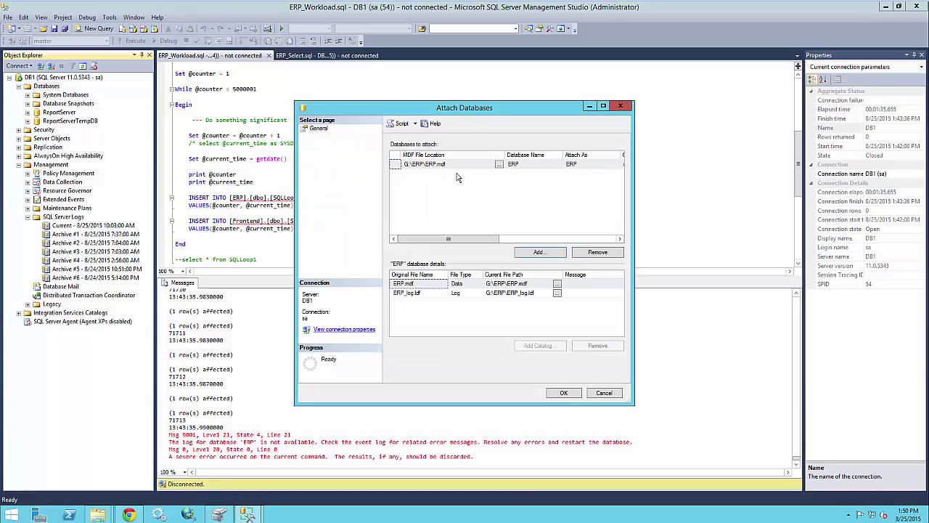
{"action": "left_click", "coordinate": [556, 393]}
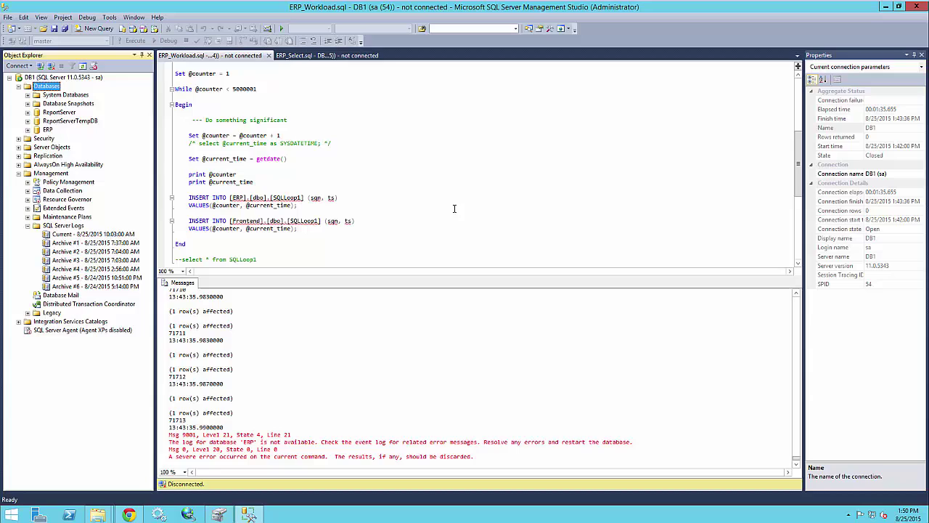
Attach the Frontend database from H:\Frontend\Frontend.mdf.
{"action": "right_click", "coordinate": [52, 91]}
{"action": "left_click", "coordinate": [77, 104]}
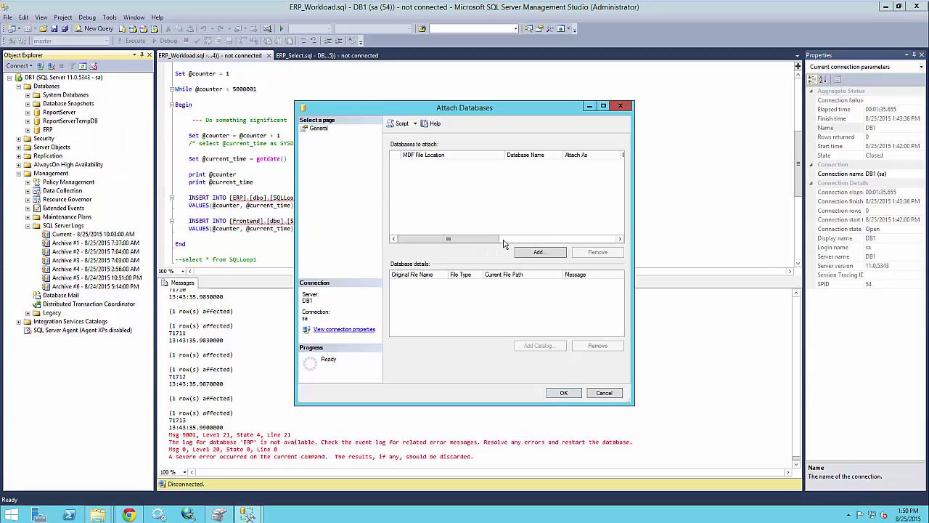
{"action": "left_click", "coordinate": [539, 252]}
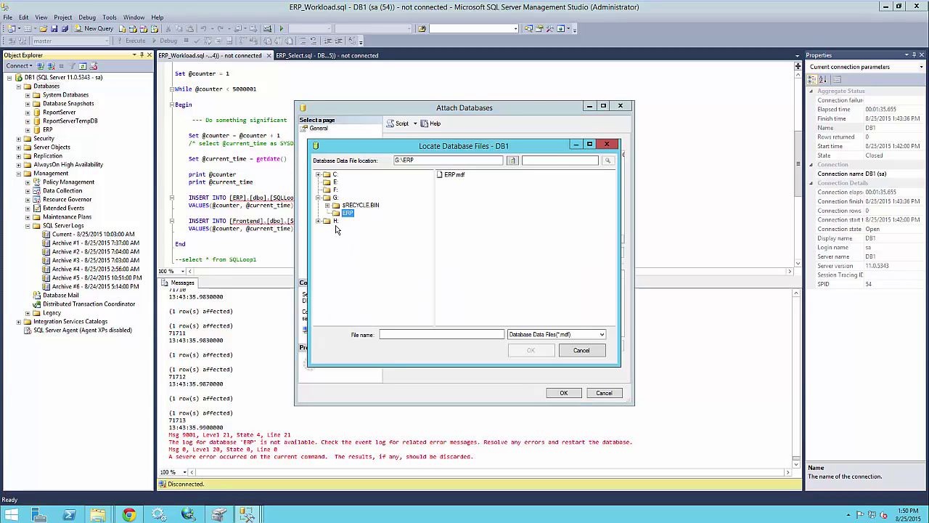
{"action": "double_click", "coordinate": [336, 225]}
{"action": "left_click", "coordinate": [352, 236]}
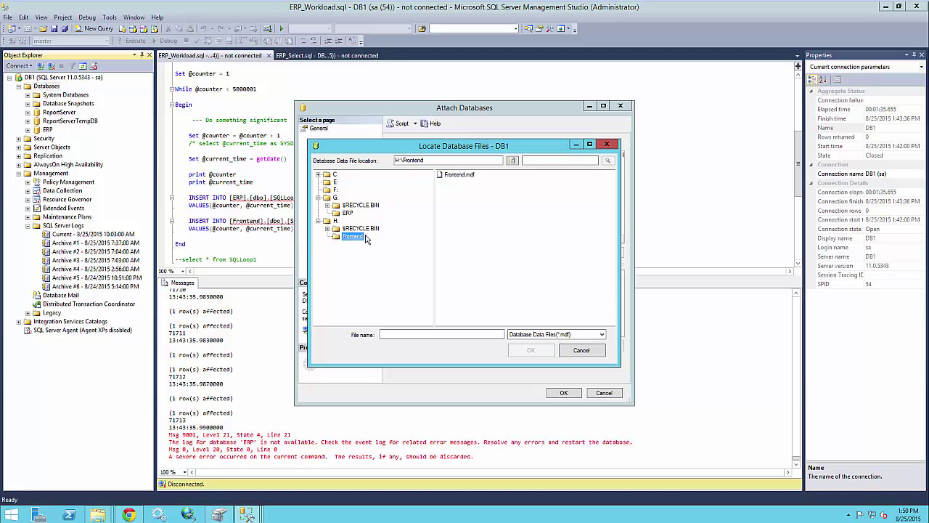
{"action": "double_click", "coordinate": [463, 176]}
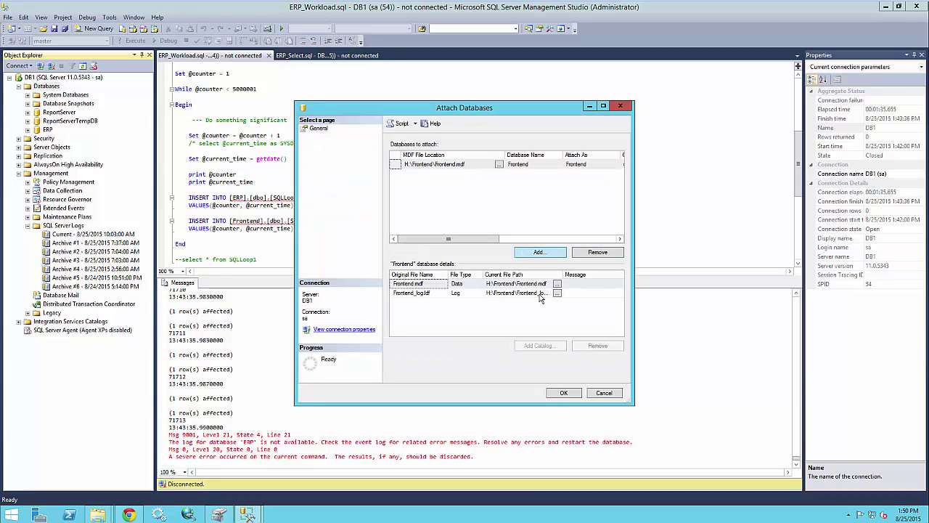
{"action": "left_click", "coordinate": [570, 394]}
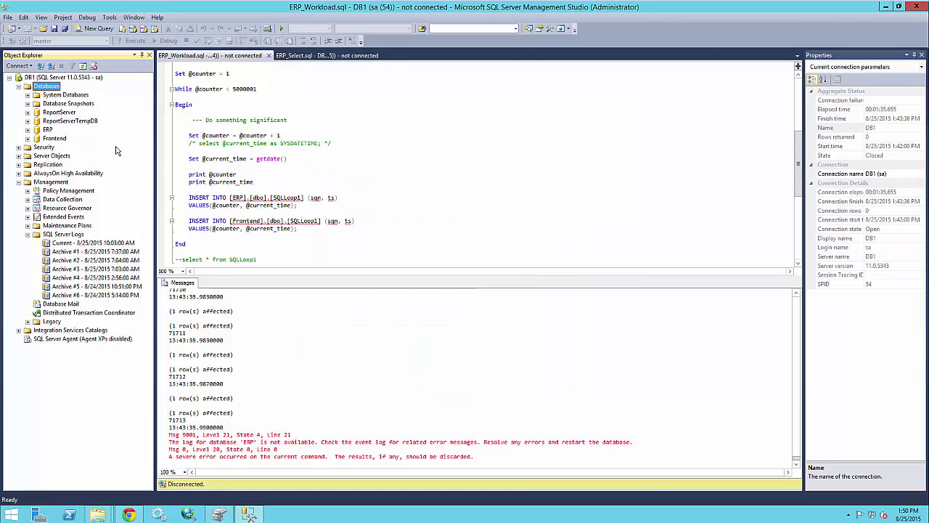
Expand ERP and Frontend, then run ERP_Select.sql to return rows up to 13:43:15.
{"action": "double_click", "coordinate": [48, 129]}
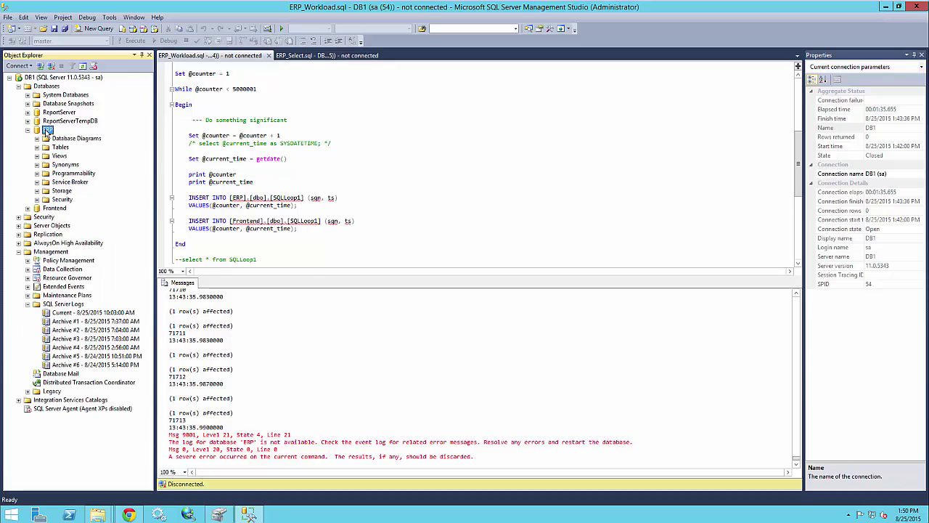
{"action": "double_click", "coordinate": [65, 209]}
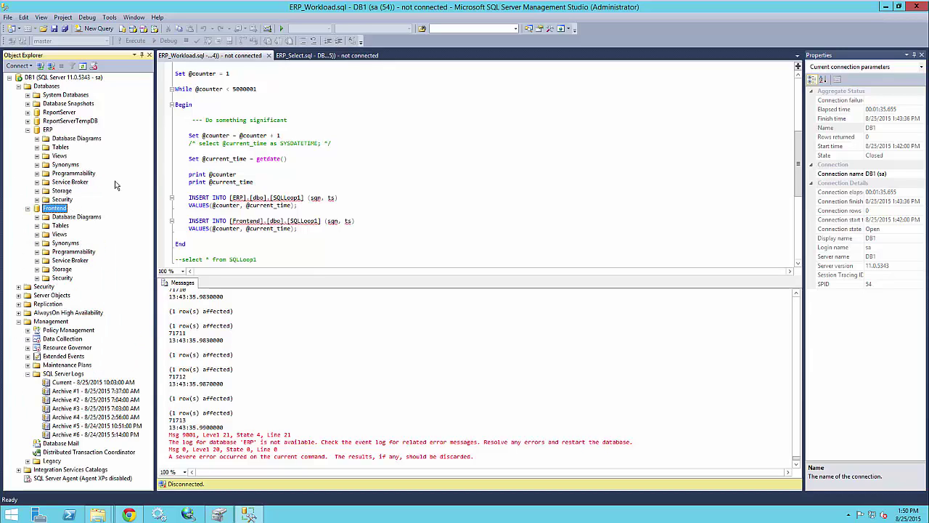
{"action": "double_click", "coordinate": [61, 148]}
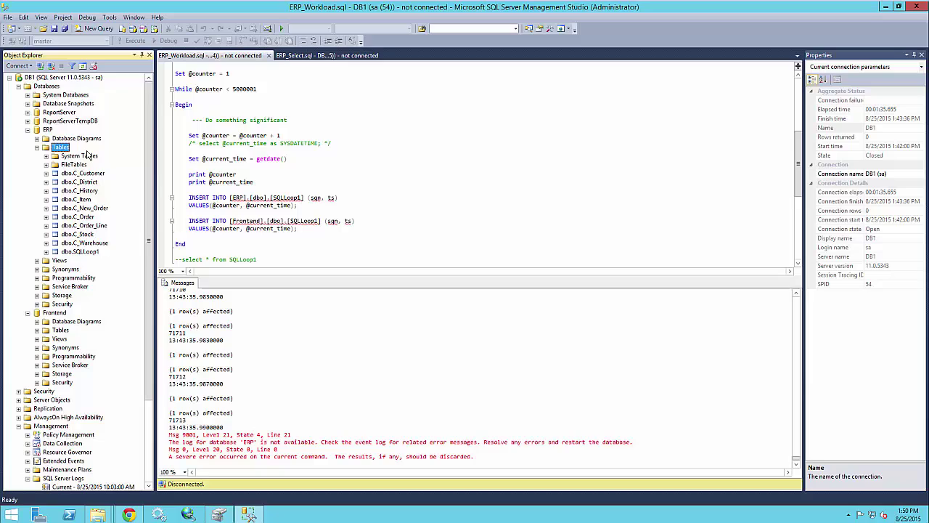
{"action": "left_click", "coordinate": [51, 130]}
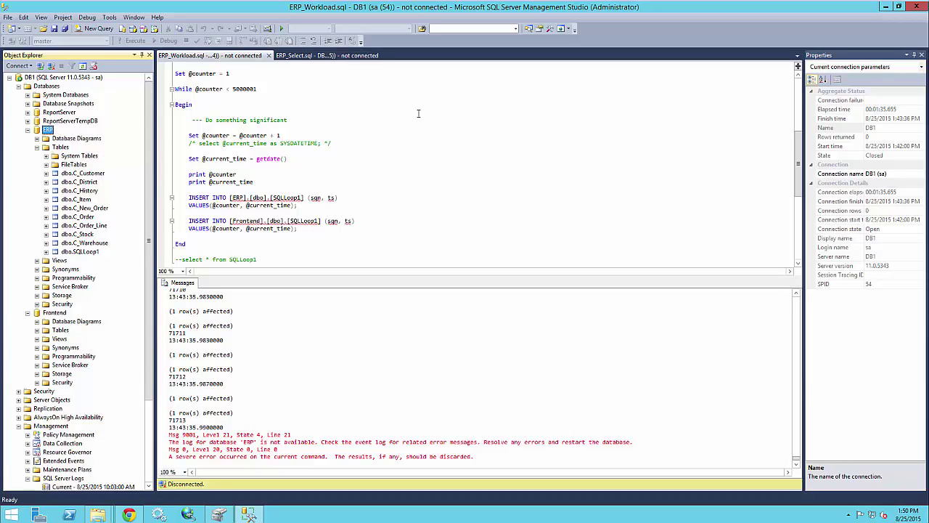
{"action": "left_click", "coordinate": [314, 57]}
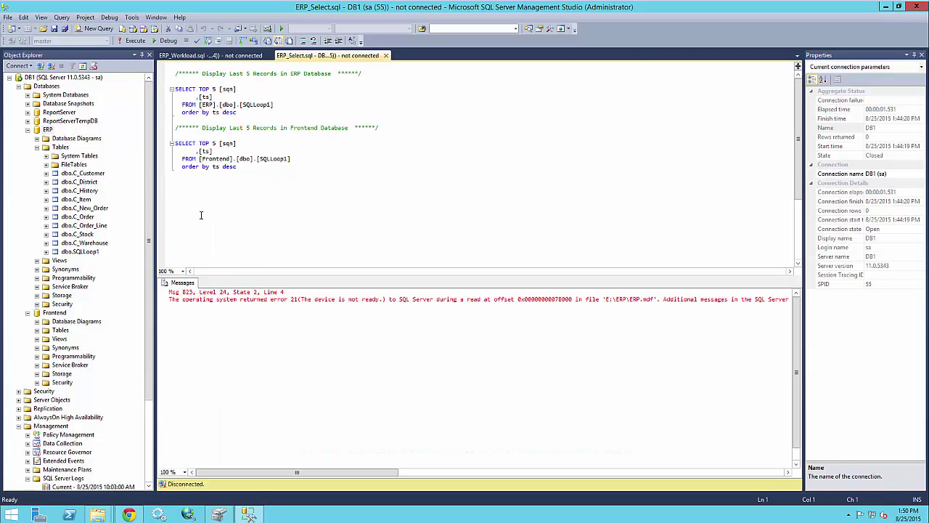
{"action": "key", "text": "F5"}
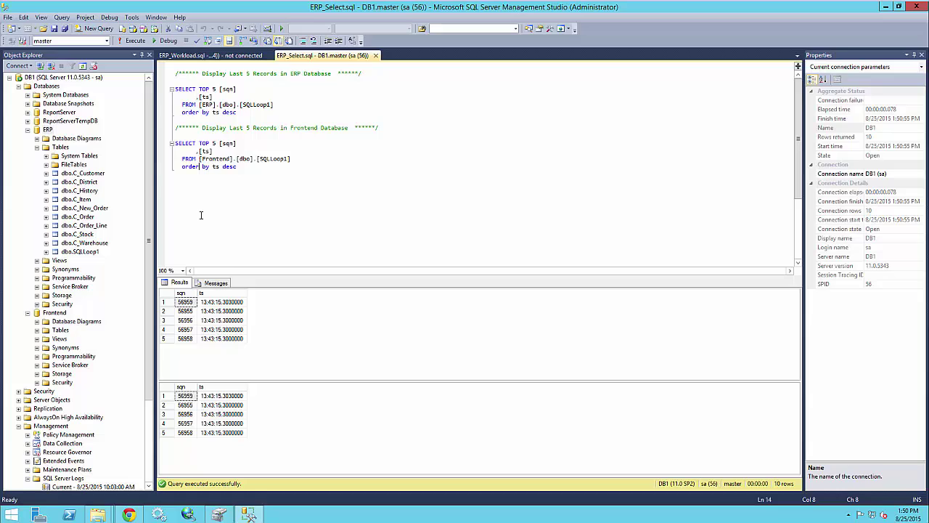